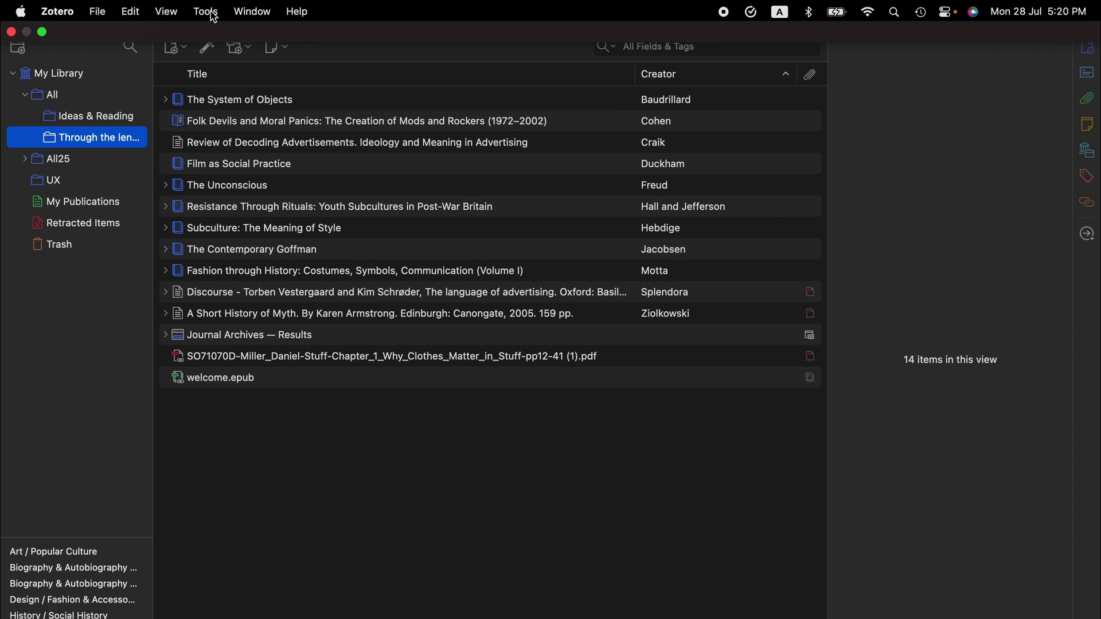
Step: Open the Zotero plugins directory web page from the Plugins Manager
{"action": "left_click", "coordinate": [212, 15]}
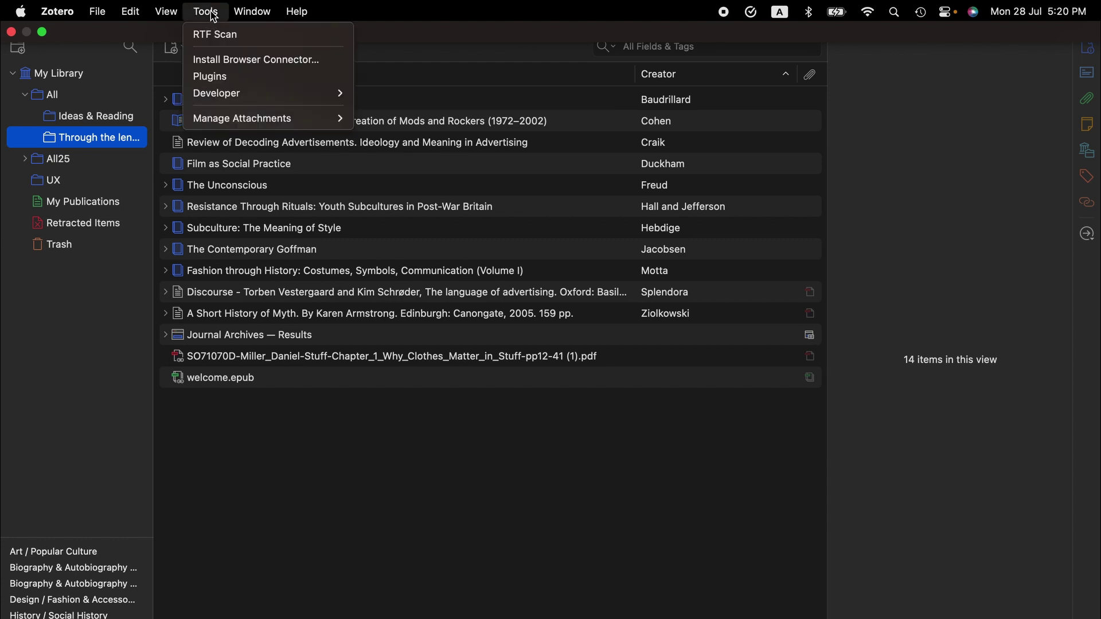
{"action": "left_click", "coordinate": [221, 76]}
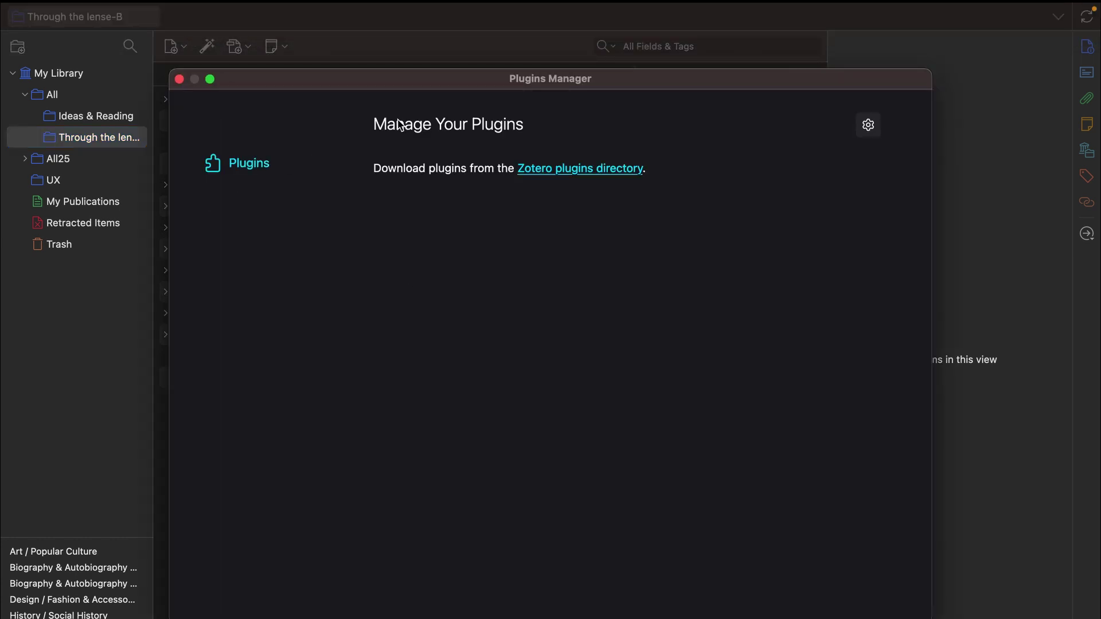
{"action": "left_click", "coordinate": [582, 170]}
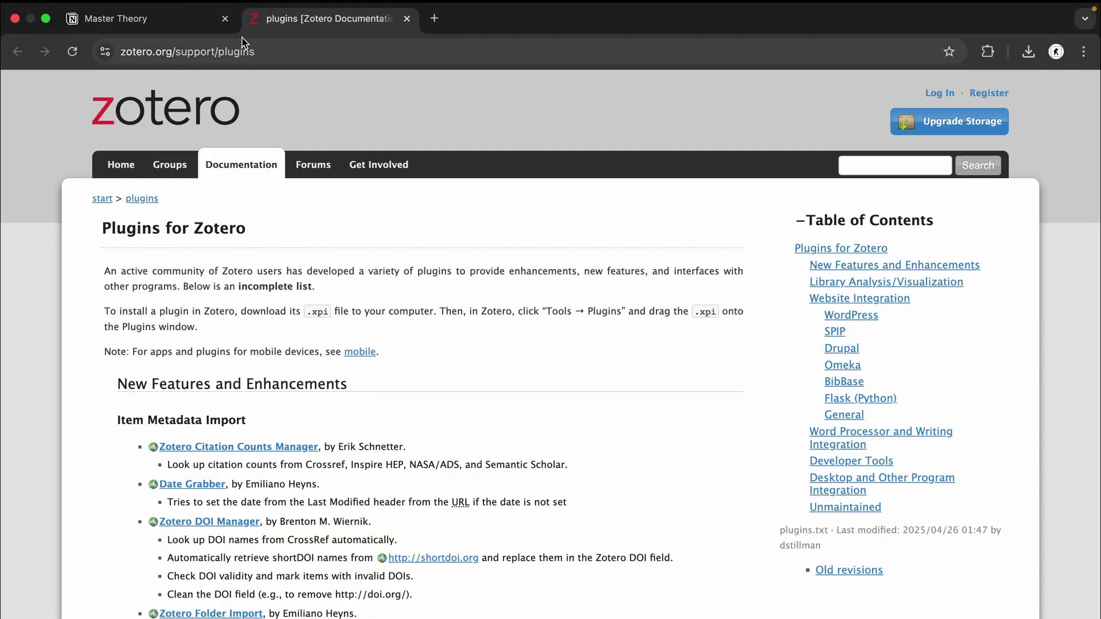
Step: Find Notero among the plugins for other programs and download it through its GitHub project page
{"action": "scroll", "coordinate": [367, 290], "scroll_direction": "down", "scroll_amount": 20}
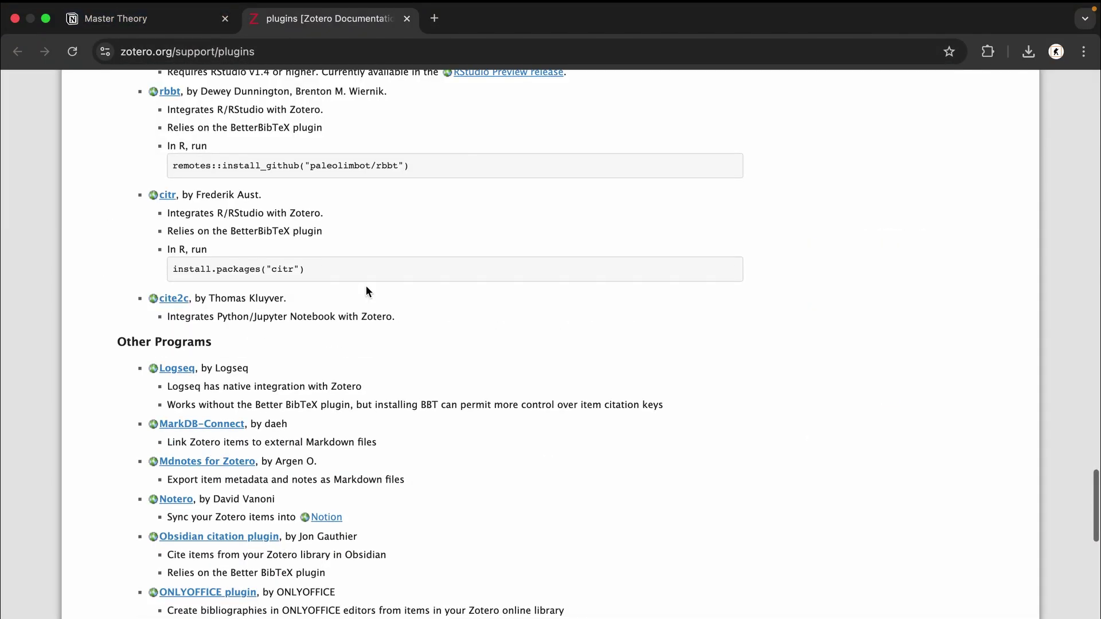
{"action": "scroll", "coordinate": [368, 291], "scroll_direction": "down", "scroll_amount": 3}
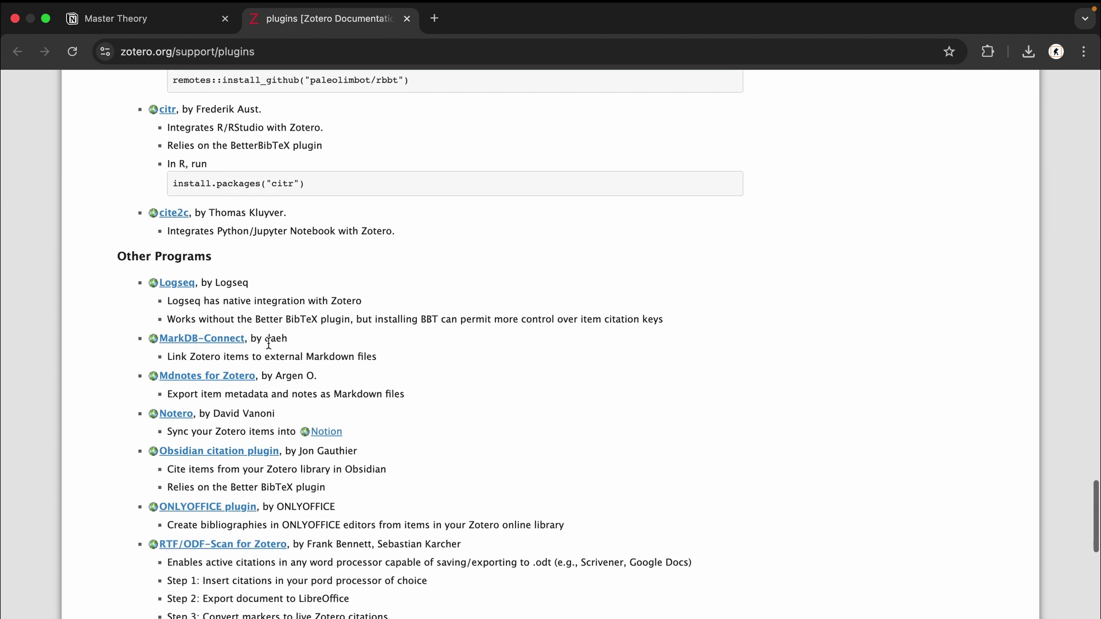
{"action": "left_click", "coordinate": [177, 420]}
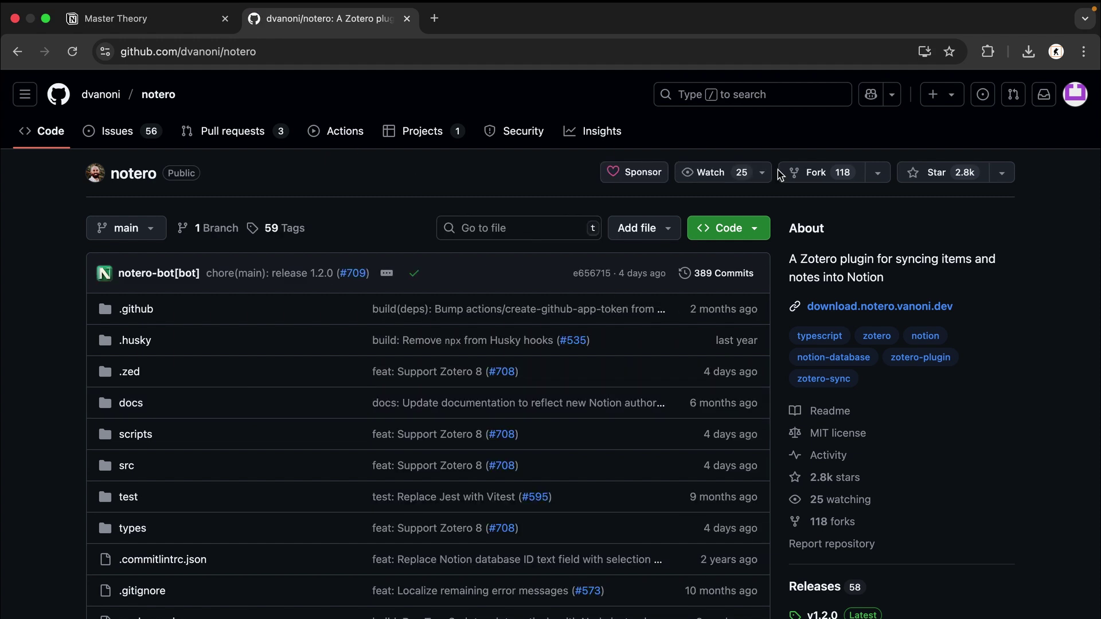
{"action": "left_click", "coordinate": [886, 310]}
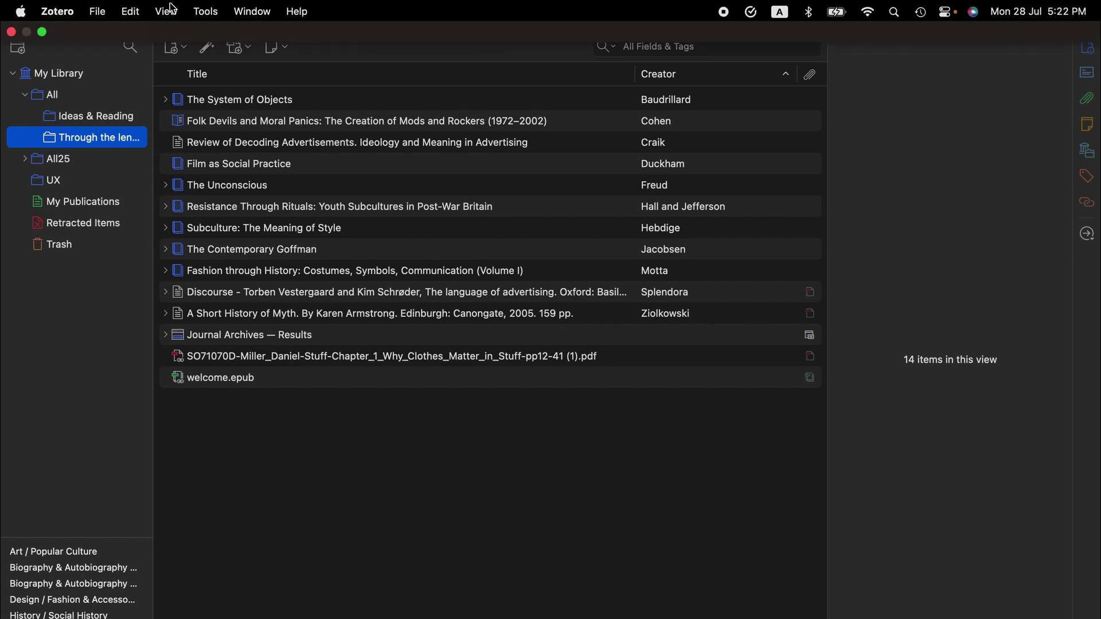
Step: Back in Zotero, install the plugin file notero-1.2.0.xpi from the Downloads folder and close the Plugins Manager
{"action": "left_click", "coordinate": [205, 10]}
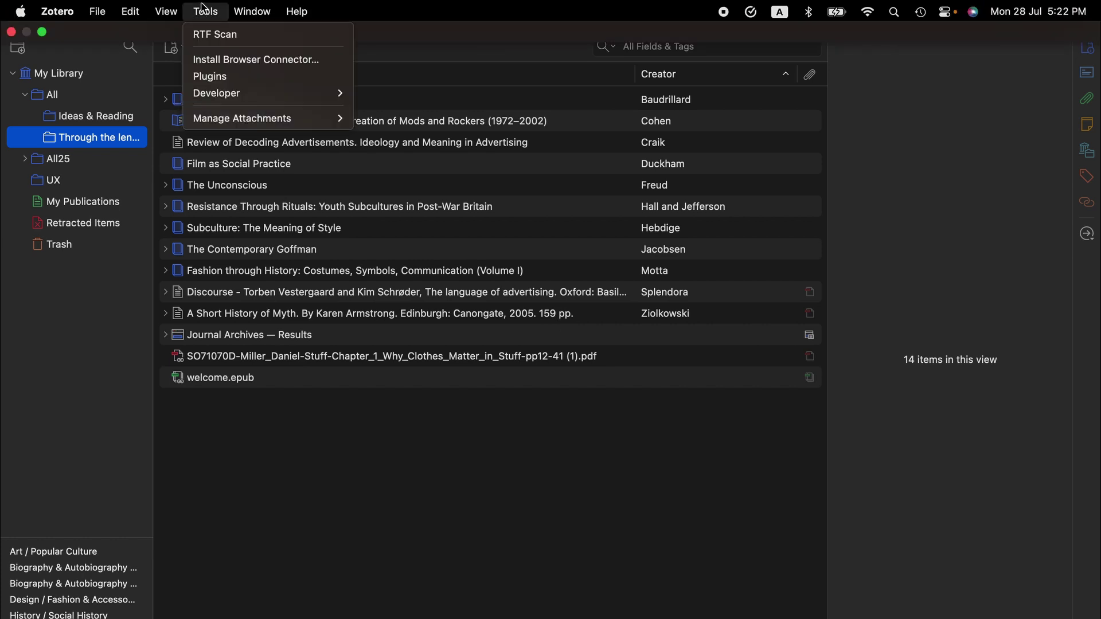
{"action": "left_click", "coordinate": [239, 77]}
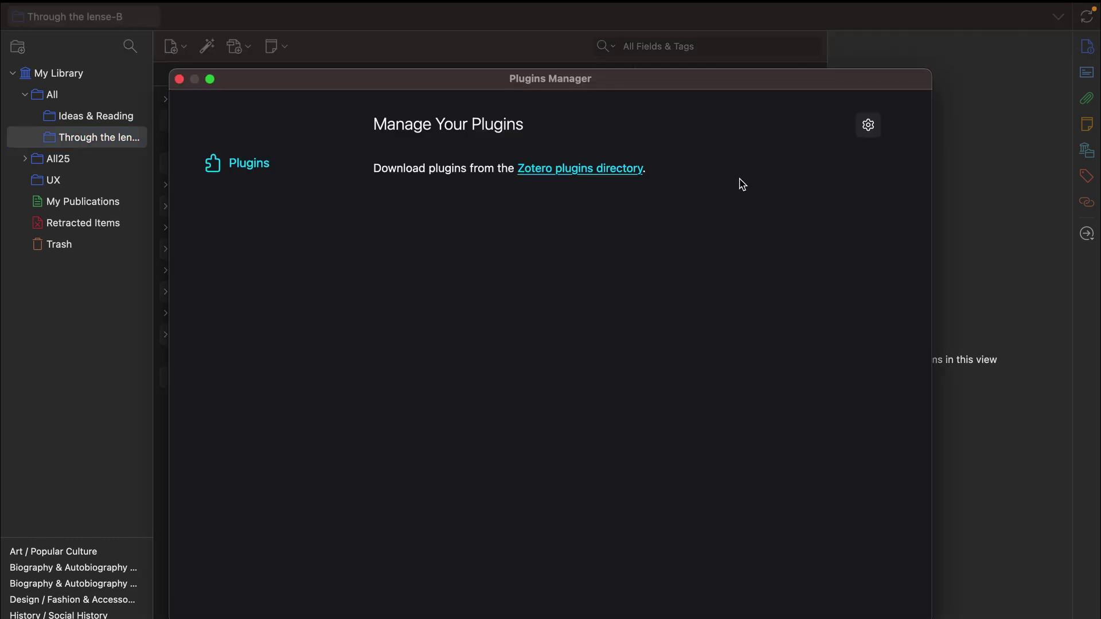
{"action": "left_click", "coordinate": [869, 129]}
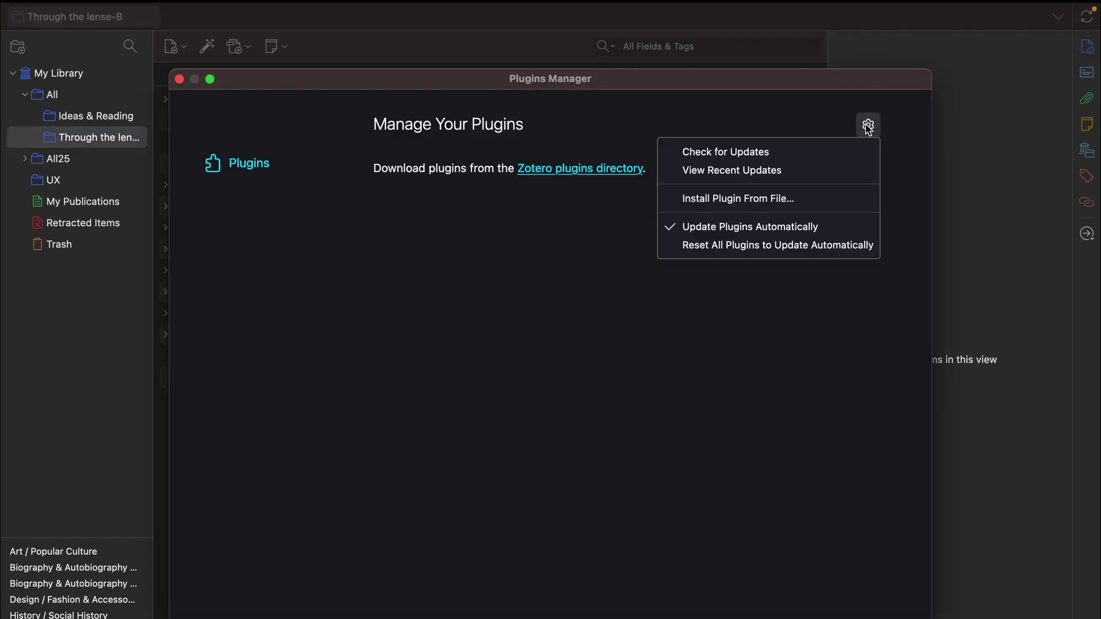
{"action": "left_click", "coordinate": [767, 206]}
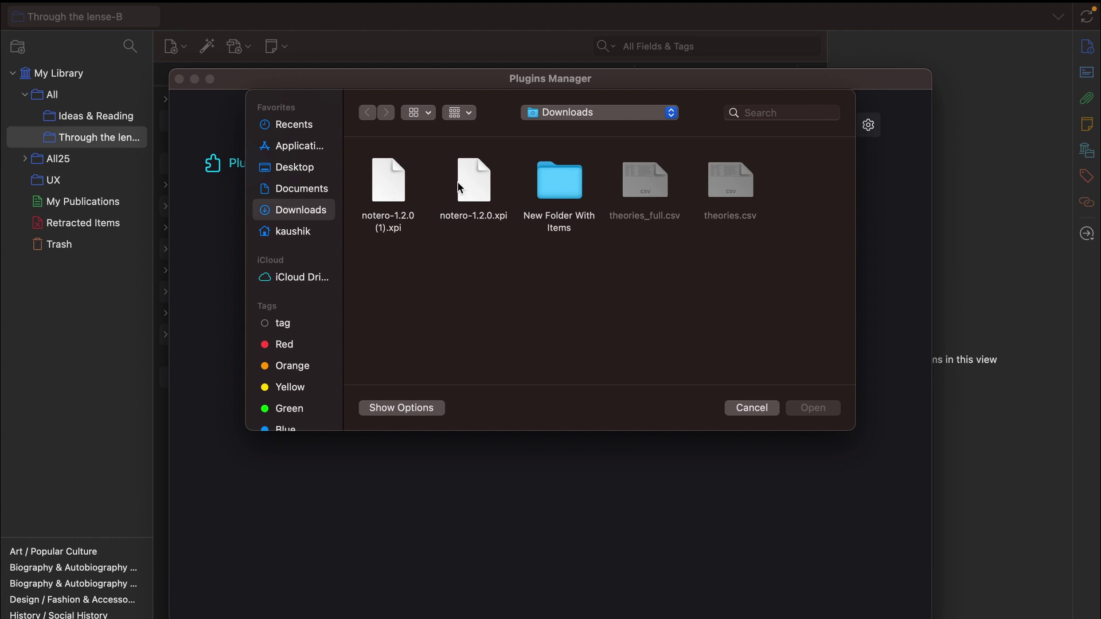
{"action": "left_click", "coordinate": [470, 187]}
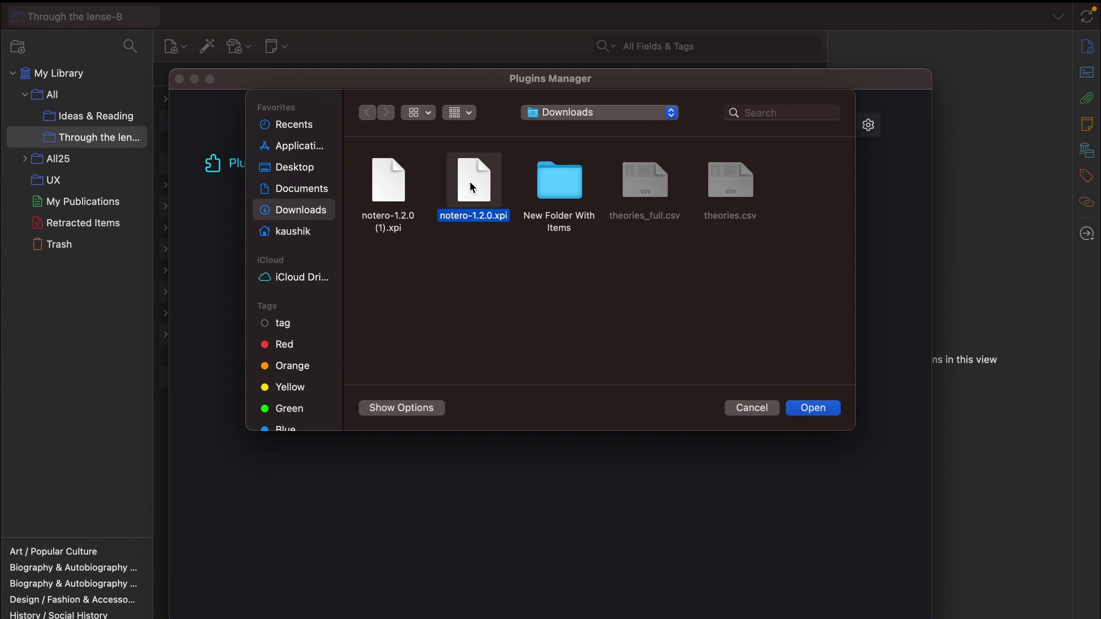
{"action": "left_click", "coordinate": [813, 410]}
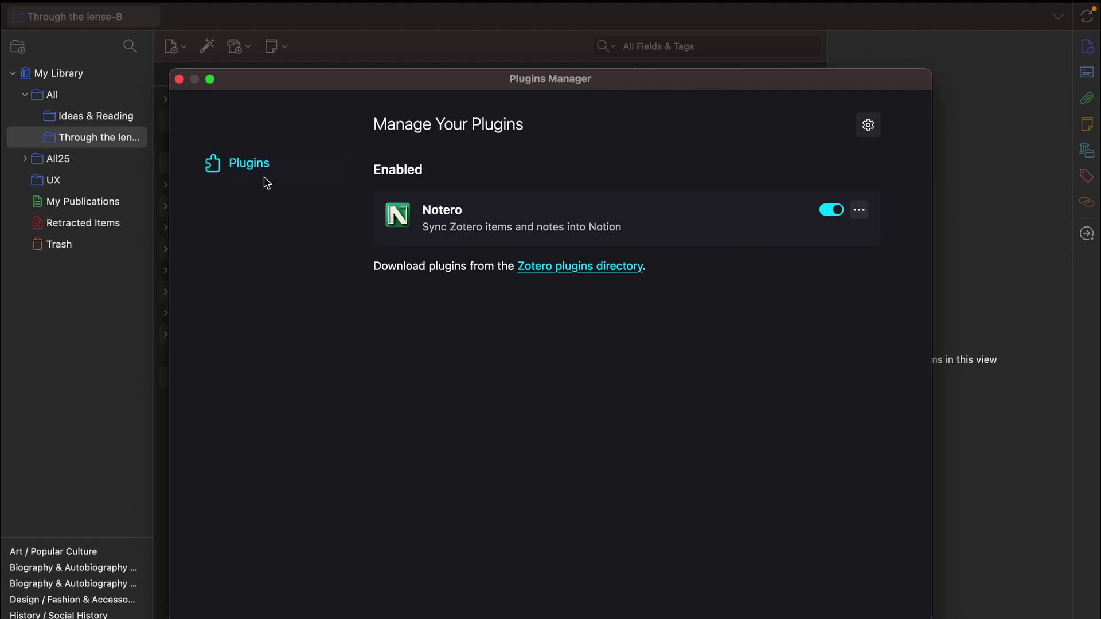
{"action": "left_click", "coordinate": [179, 78]}
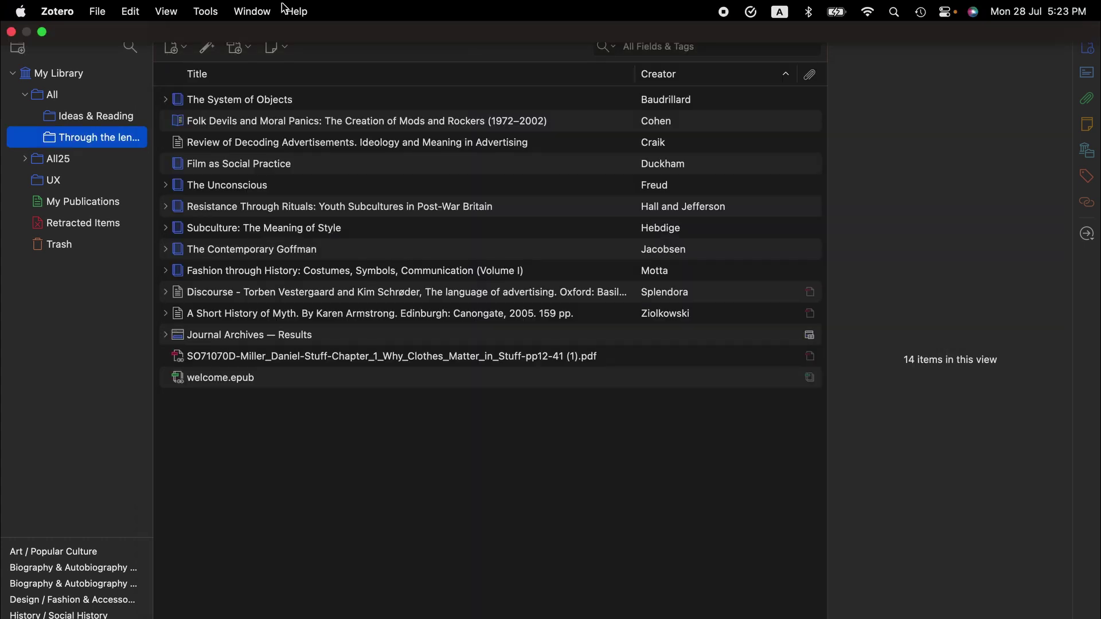
Step: Start Notero's Notion connection from its preferences and allow access using the template provided by the developer
{"action": "left_click", "coordinate": [208, 11]}
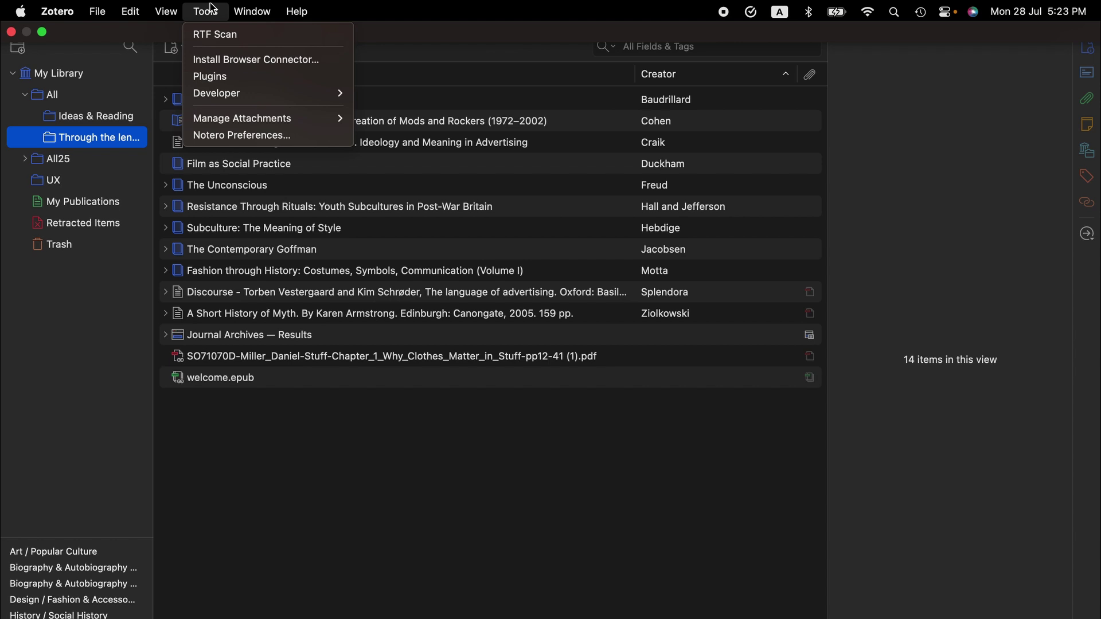
{"action": "left_click", "coordinate": [243, 136]}
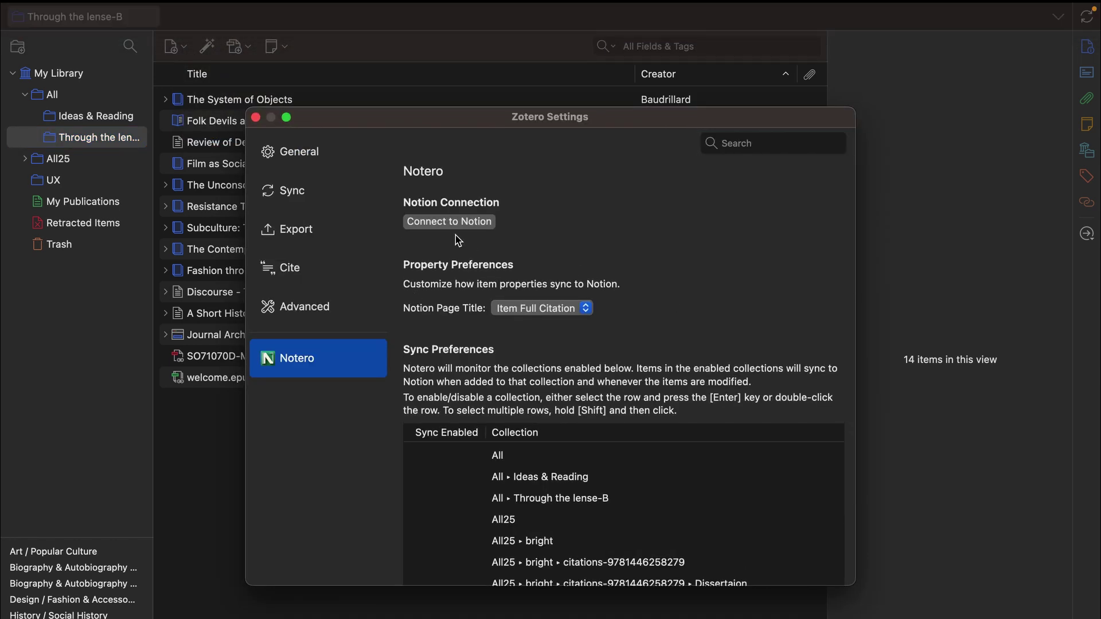
{"action": "left_click", "coordinate": [450, 224]}
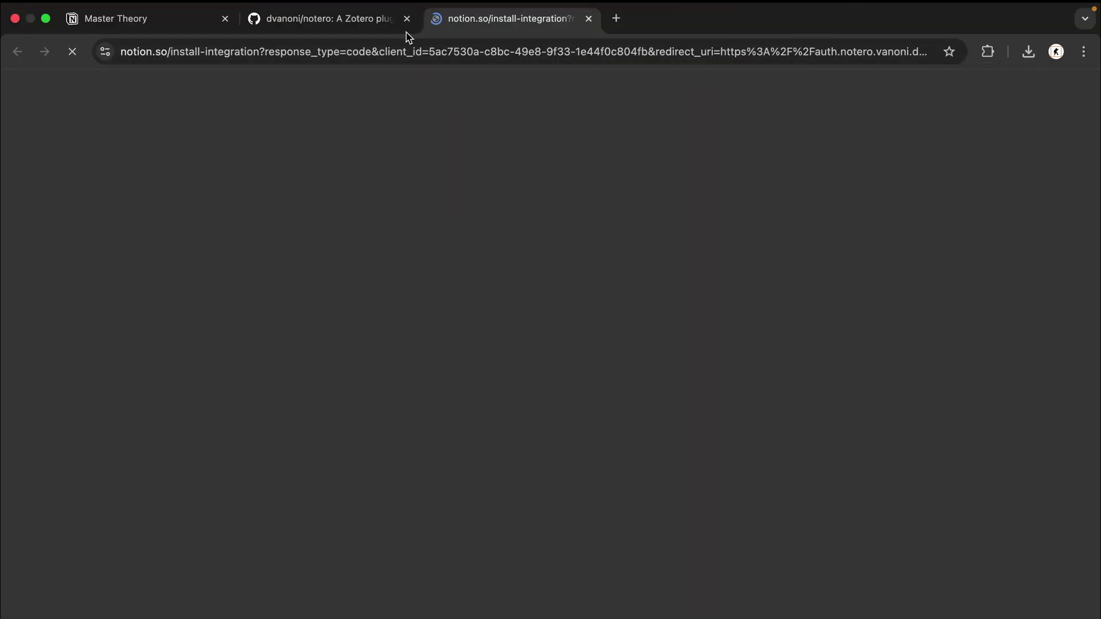
{"action": "left_click", "coordinate": [407, 18]}
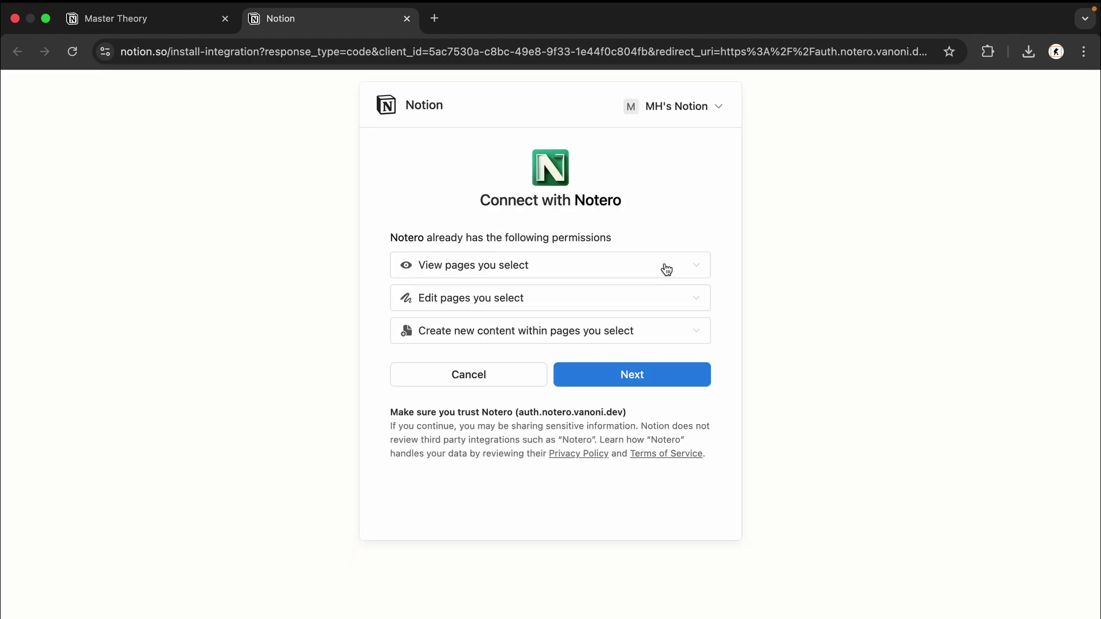
{"action": "left_click", "coordinate": [633, 377]}
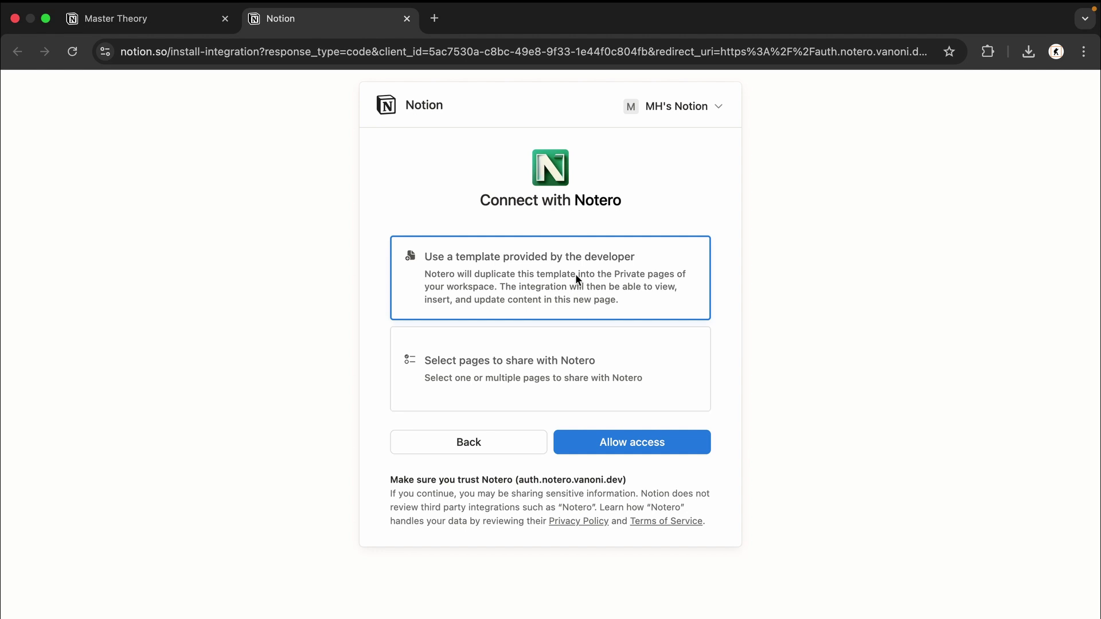
{"action": "left_click", "coordinate": [646, 443]}
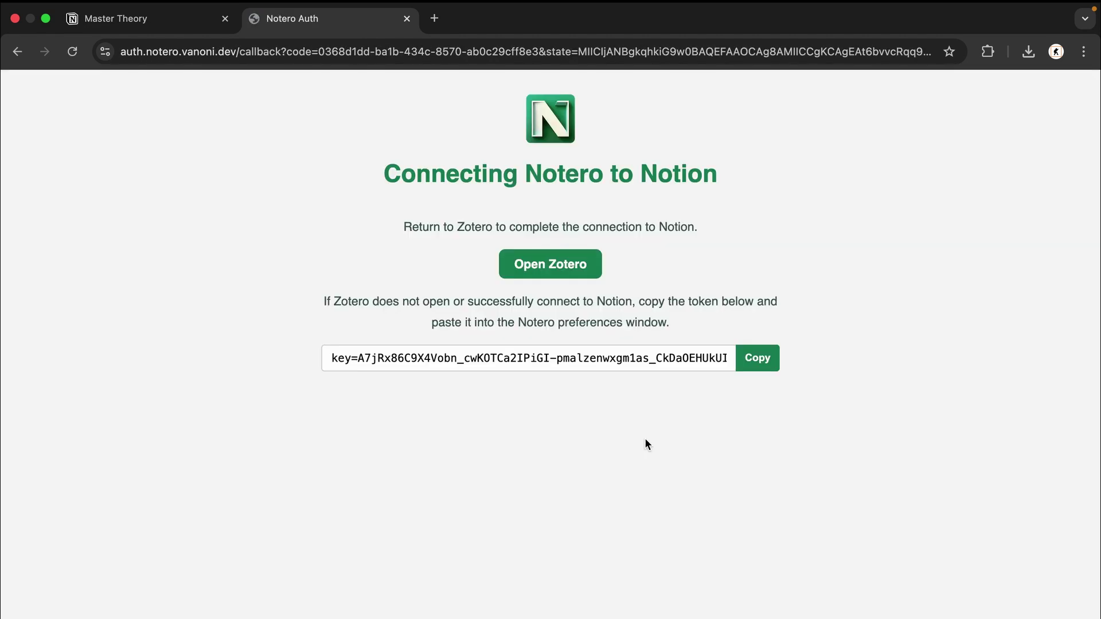
Step: Copy the Notero connection token from the authorization page and paste it into the Connection Token field in Zotero's Notero settings
{"action": "left_click", "coordinate": [671, 358]}
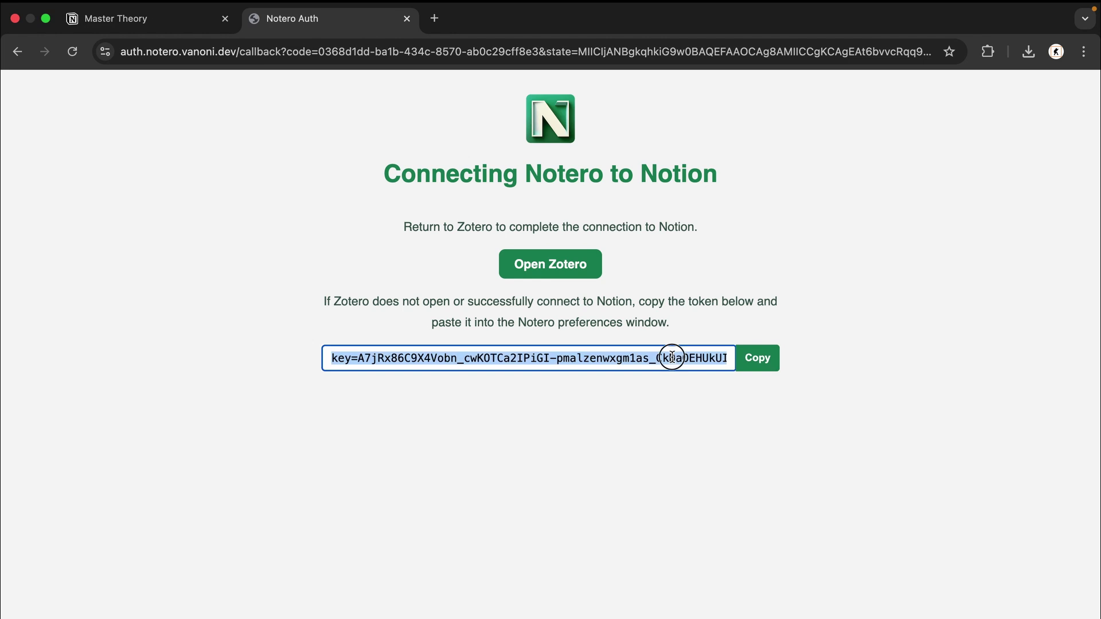
{"action": "left_click", "coordinate": [755, 370]}
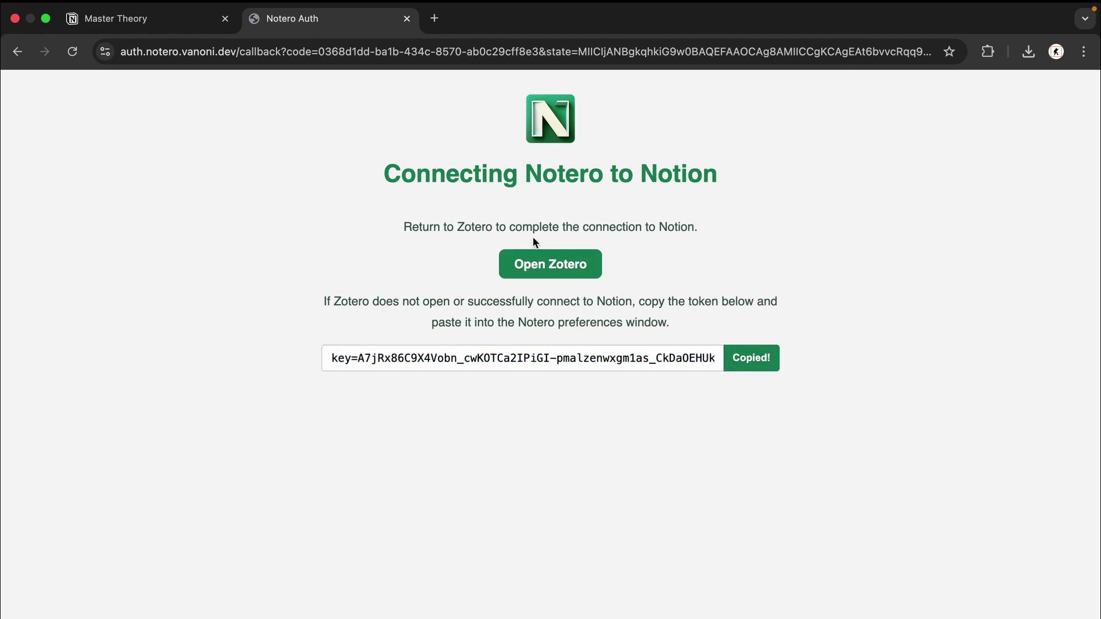
{"action": "left_click", "coordinate": [975, 607]}
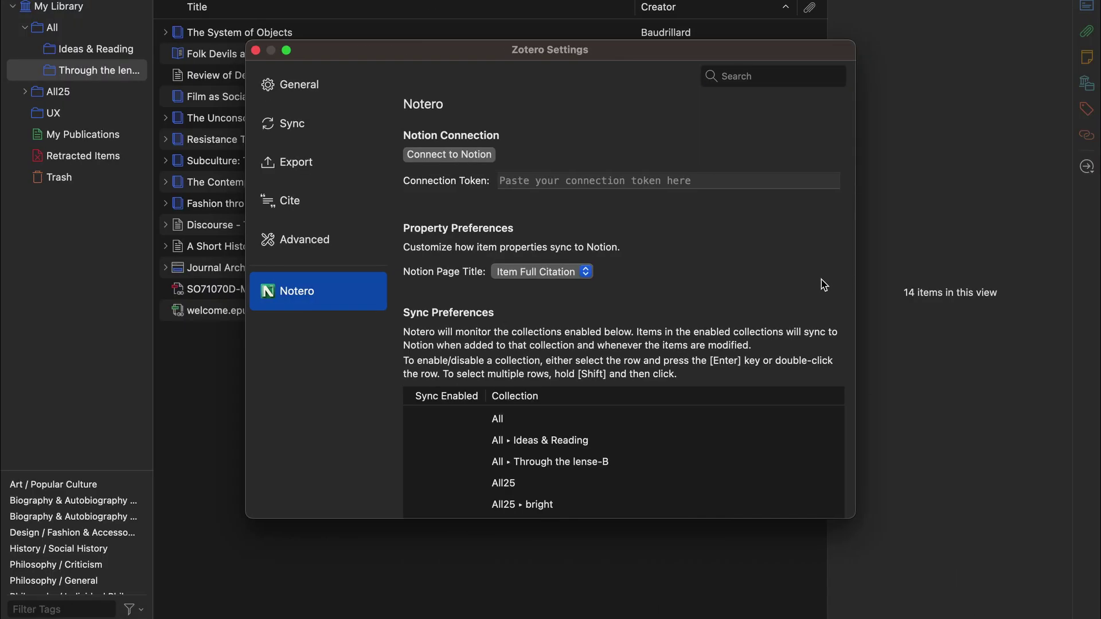
{"action": "left_click", "coordinate": [583, 181]}
{"action": "key", "text": "super+v"}
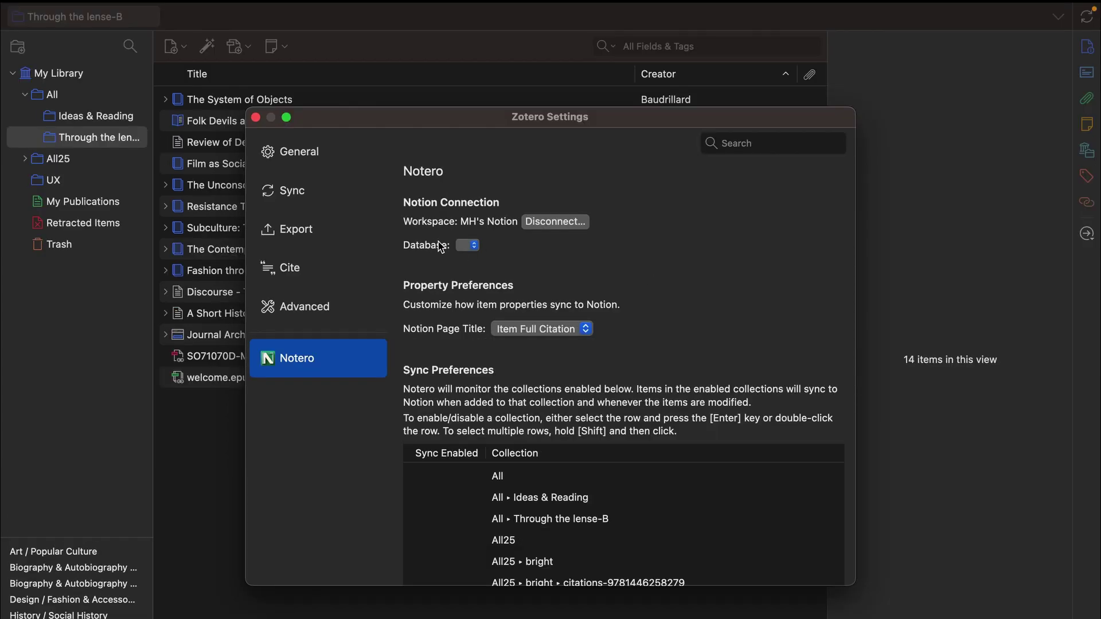
Step: Choose Notero Basic as the Notion database, enable sync for the All ▸ Through the lense-B collection, and close the settings
{"action": "left_click", "coordinate": [473, 246]}
{"action": "left_click", "coordinate": [493, 265]}
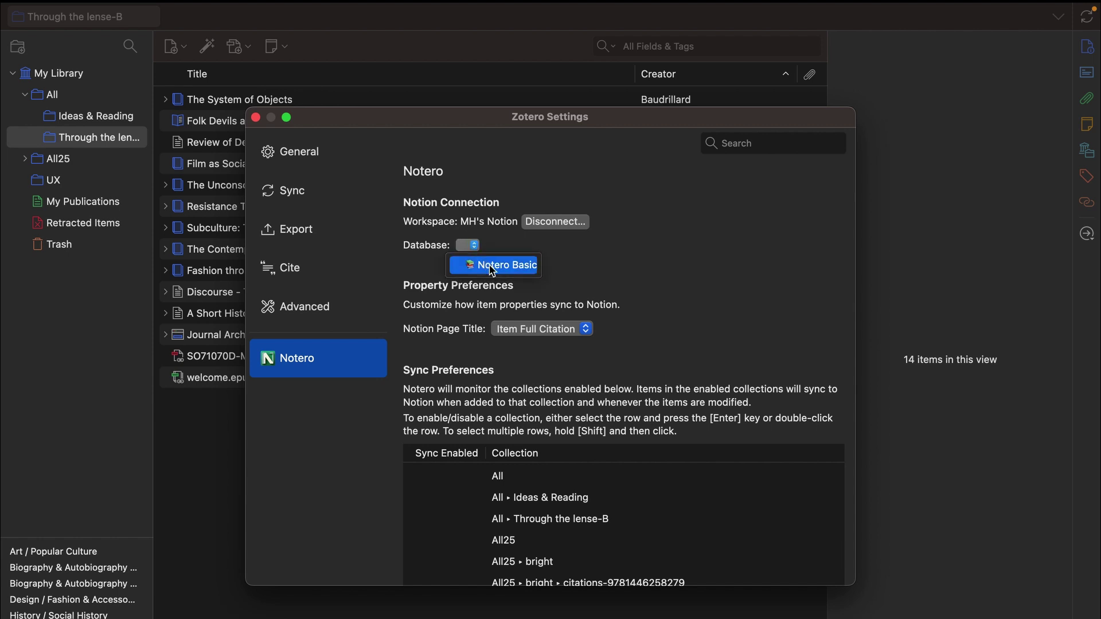
{"action": "scroll", "coordinate": [575, 388], "scroll_direction": "down", "scroll_amount": 5}
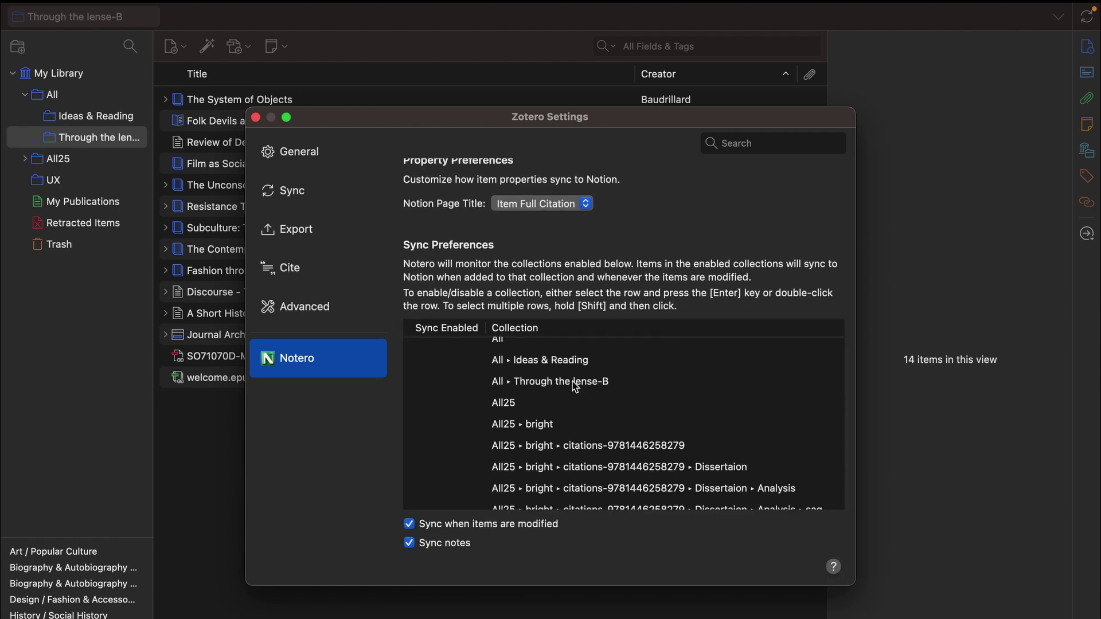
{"action": "scroll", "coordinate": [562, 400], "scroll_direction": "up", "scroll_amount": 1}
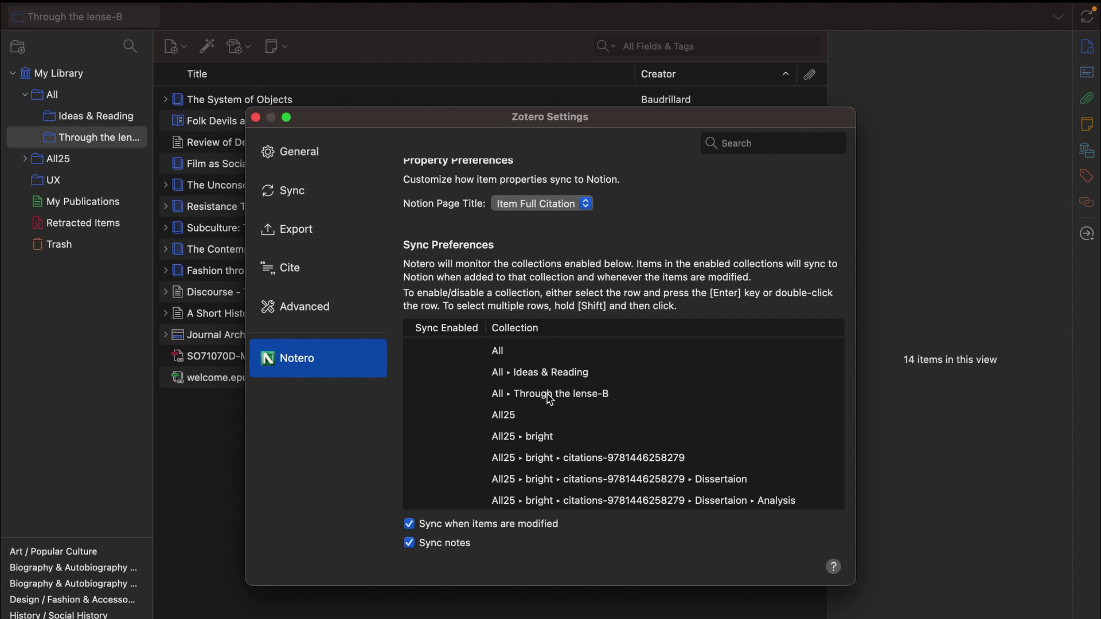
{"action": "left_click", "coordinate": [549, 399]}
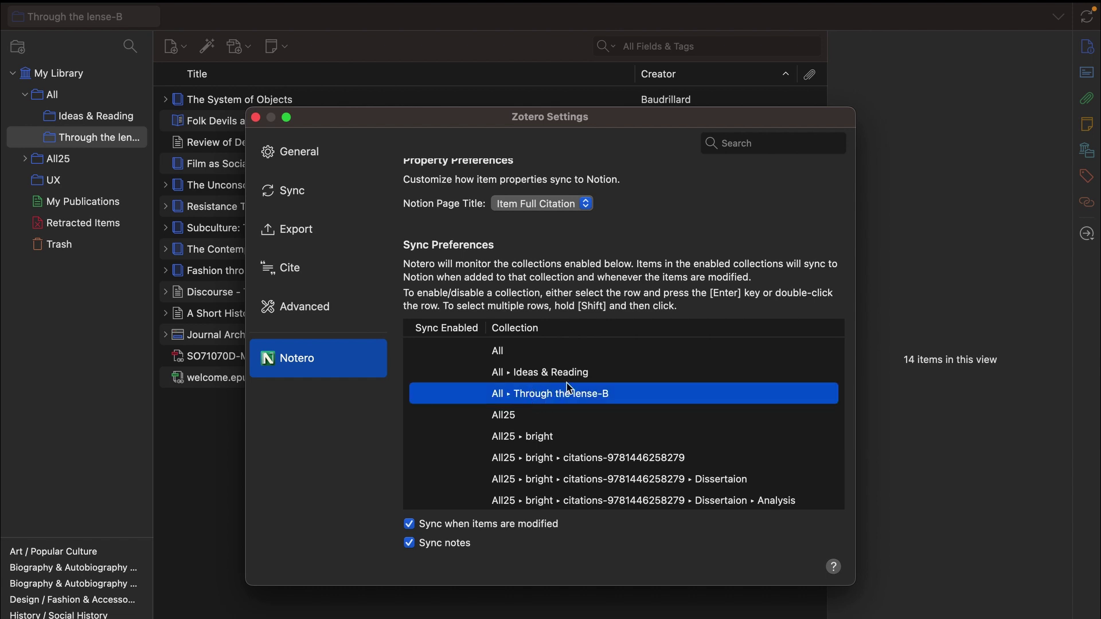
{"action": "double_click", "coordinate": [492, 399]}
{"action": "left_click", "coordinate": [255, 117]}
Step: Switch to Notion in Chrome and open the Notero Basic database
{"action": "left_click", "coordinate": [932, 617]}
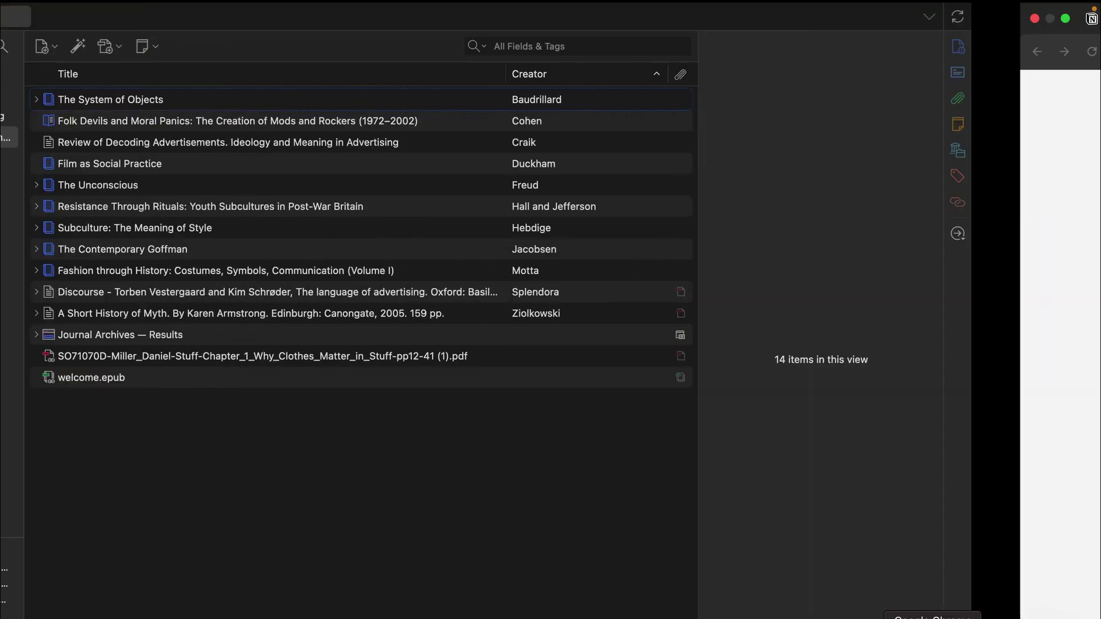
{"action": "left_click", "coordinate": [146, 18]}
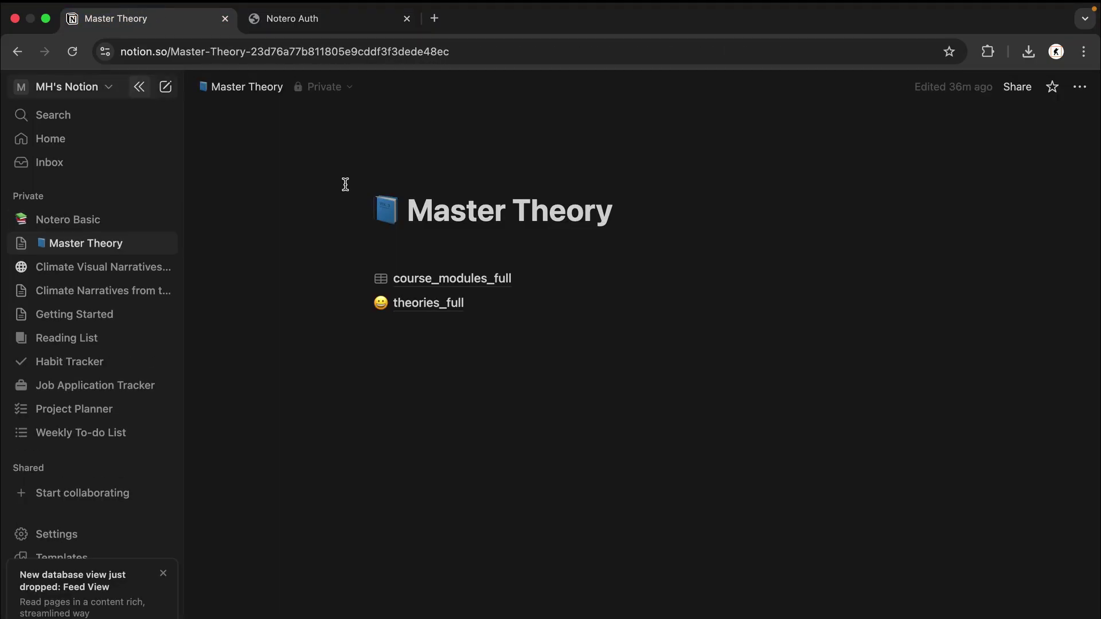
{"action": "left_click", "coordinate": [64, 219]}
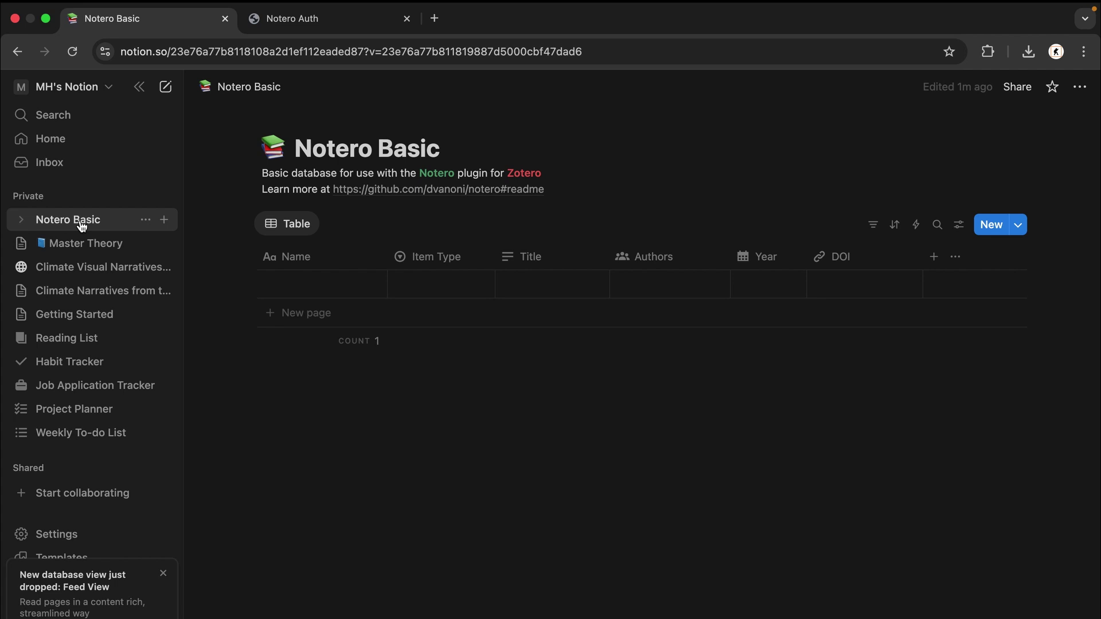
Step: Check the active connections of the Notero Basic database, then return to its table
{"action": "left_click", "coordinate": [1081, 87]}
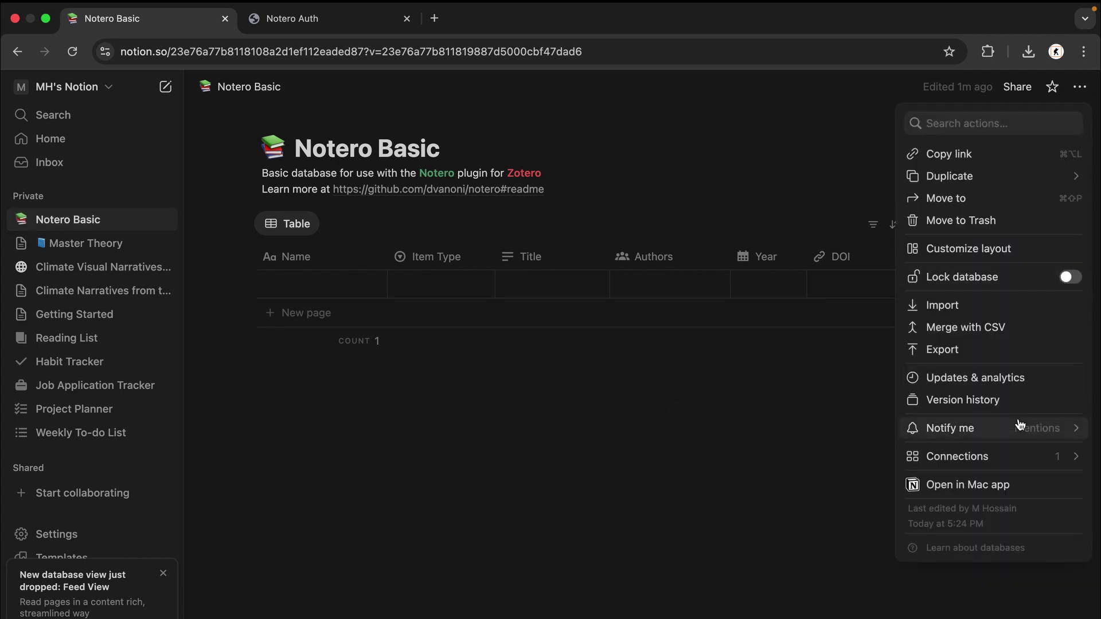
{"action": "mouse_move", "coordinate": [1019, 436]}
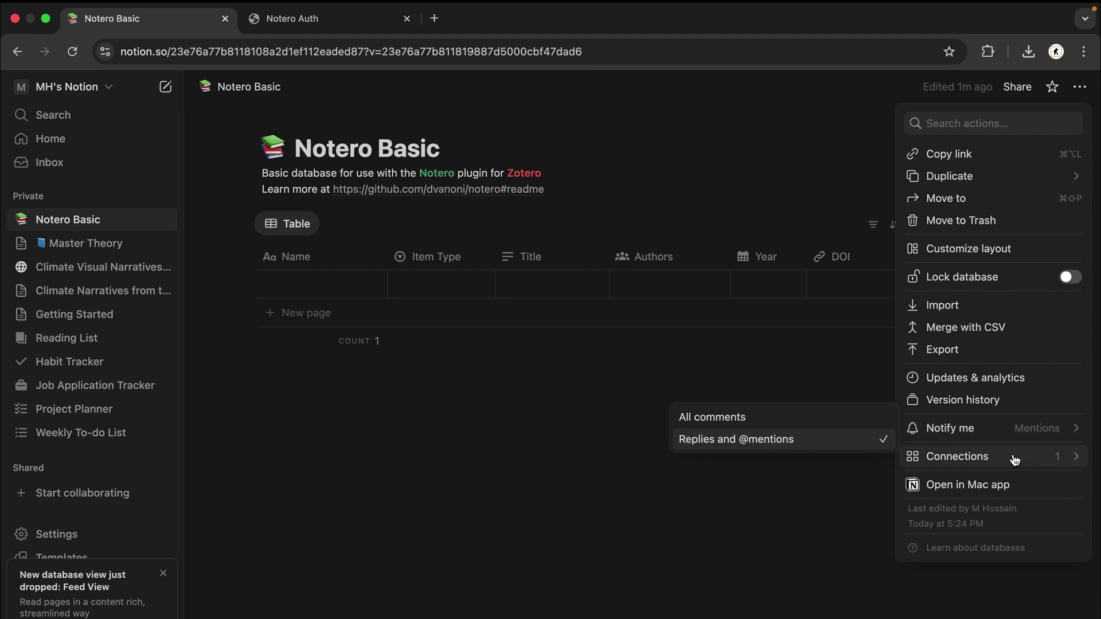
{"action": "mouse_move", "coordinate": [1014, 460]}
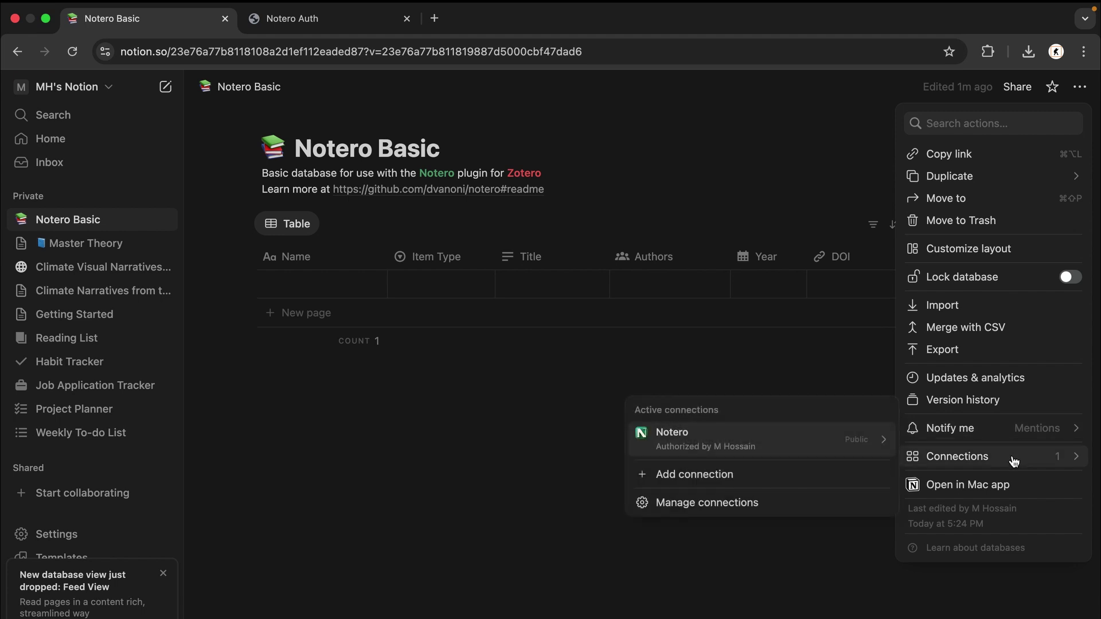
{"action": "left_click", "coordinate": [442, 386]}
{"action": "key", "text": "super+shift+f"}
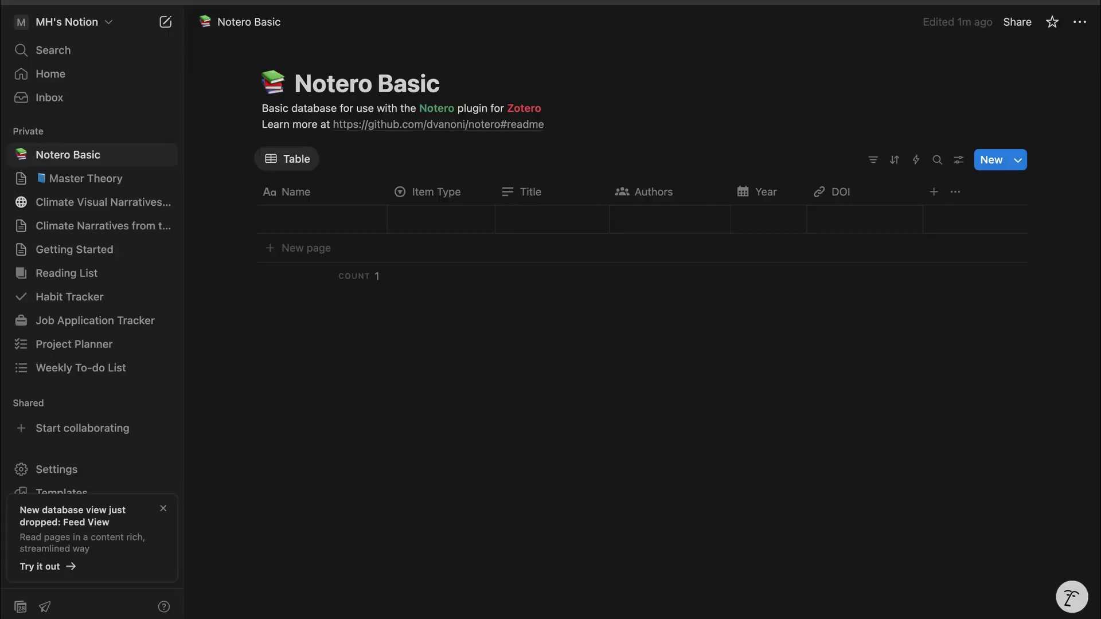
Step: Switch to Zotero, sync the A Short History of Myth item to Notion, and check its entry in the Notero Basic database in Chrome
{"action": "left_click", "coordinate": [966, 609]}
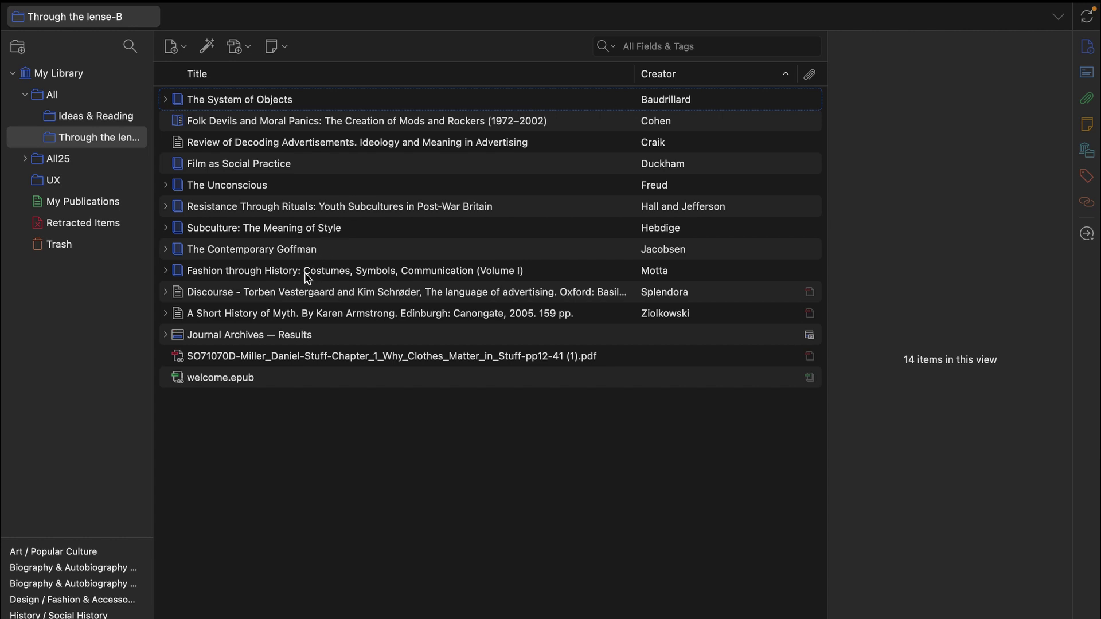
{"action": "left_click", "coordinate": [285, 320]}
{"action": "right_click", "coordinate": [284, 318]}
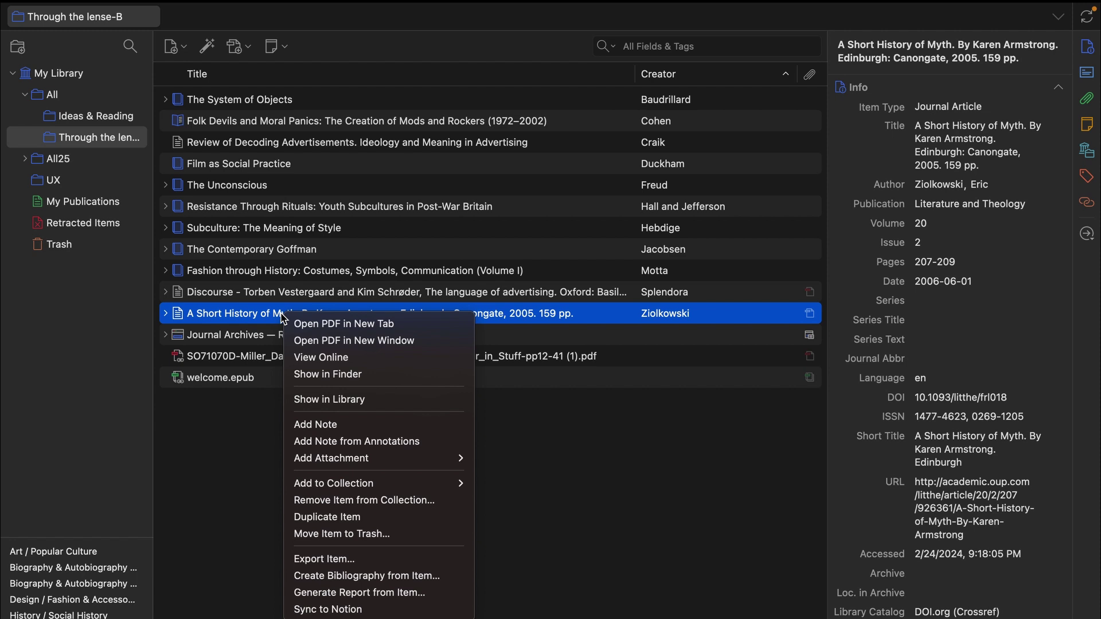
{"action": "left_click", "coordinate": [338, 609]}
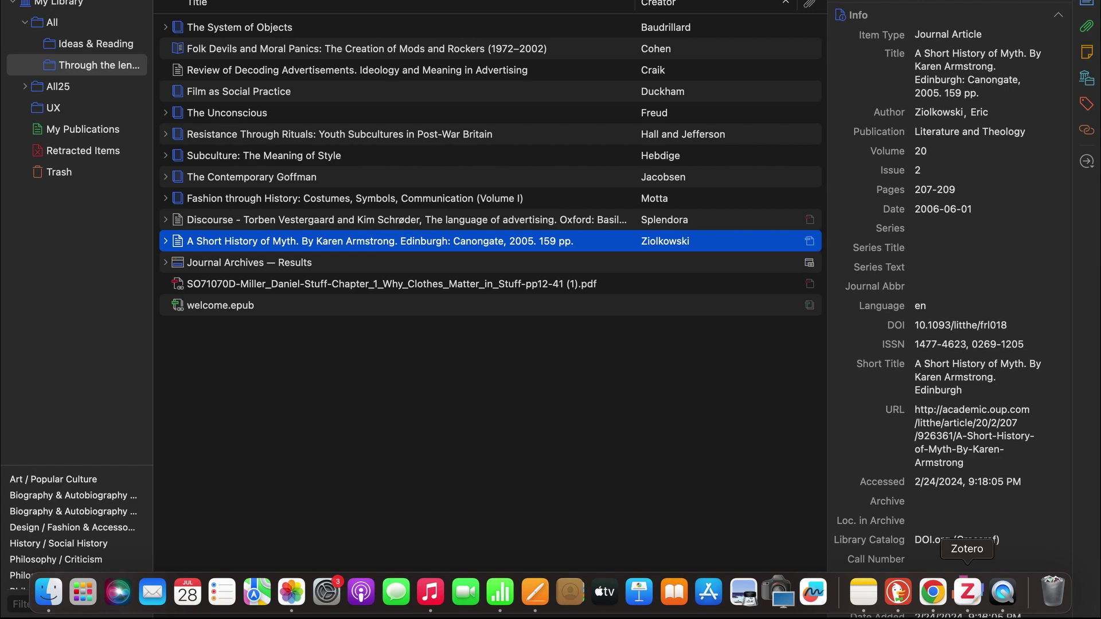
{"action": "left_click", "coordinate": [934, 591]}
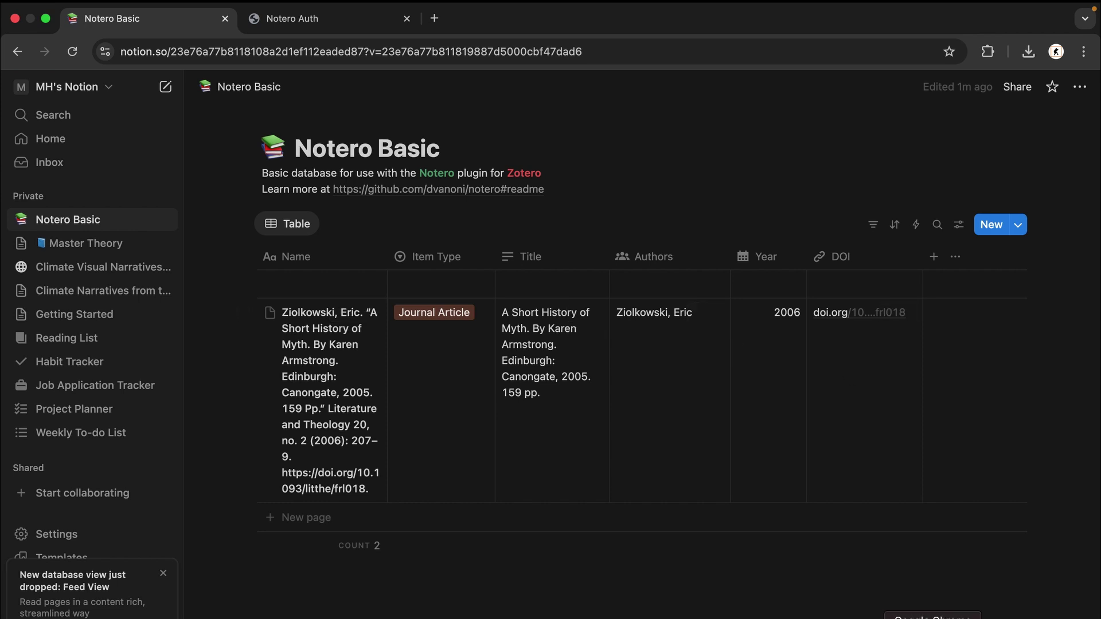
{"action": "mouse_move", "coordinate": [943, 603]}
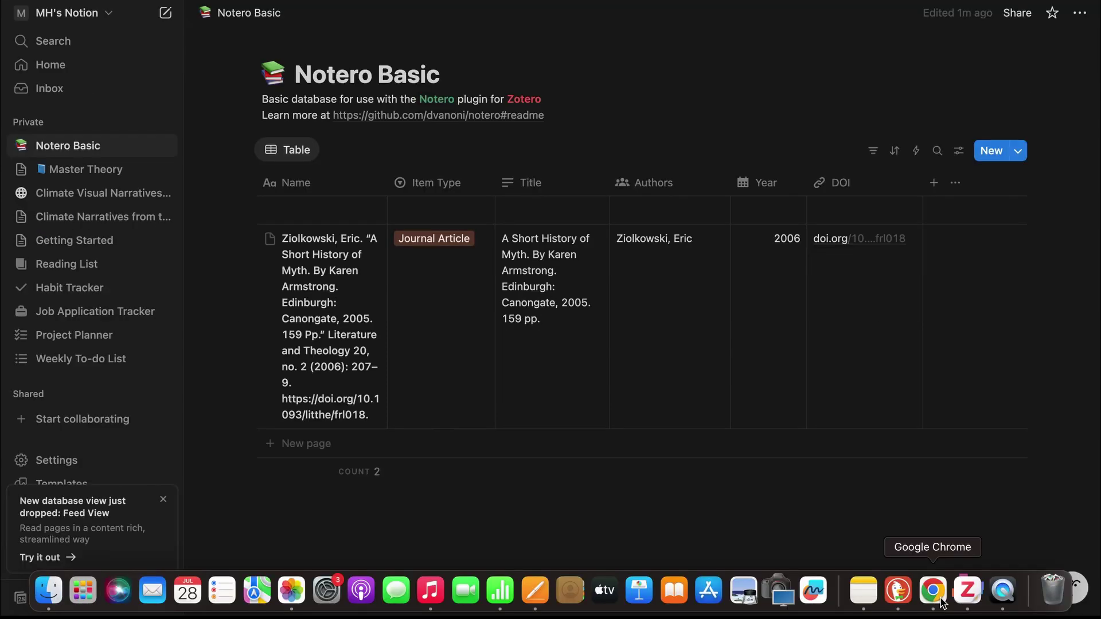
Step: In Zotero, change the item type of A Short History of Myth to Magazine Article, accepting the DOI loss, and switch to Chrome to check it
{"action": "left_click", "coordinate": [968, 593]}
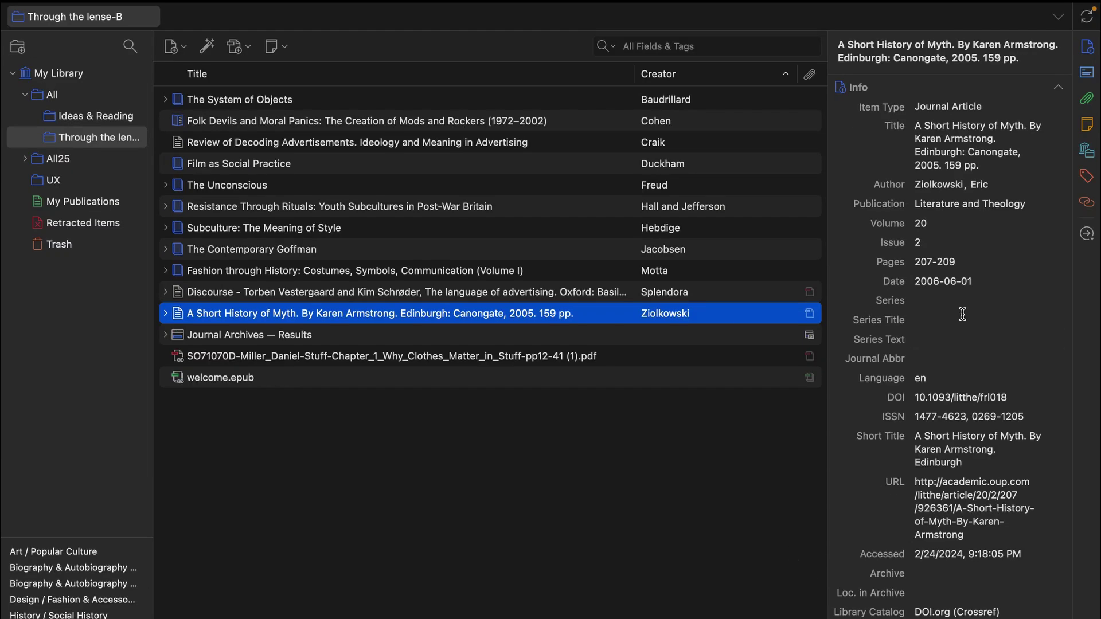
{"action": "left_click", "coordinate": [970, 107]}
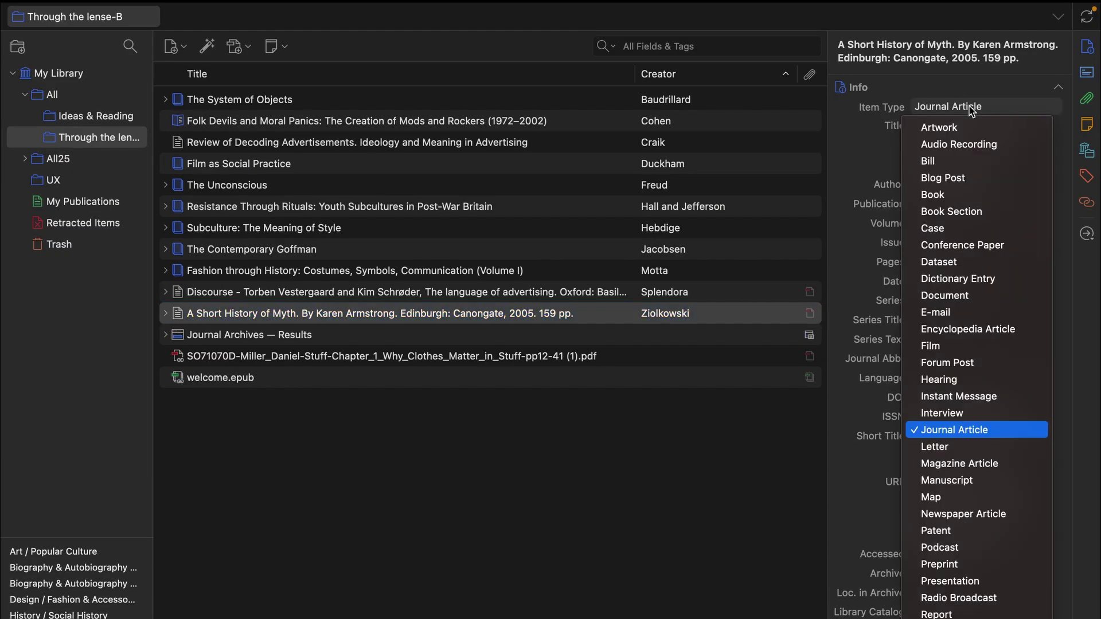
{"action": "left_click", "coordinate": [967, 463]}
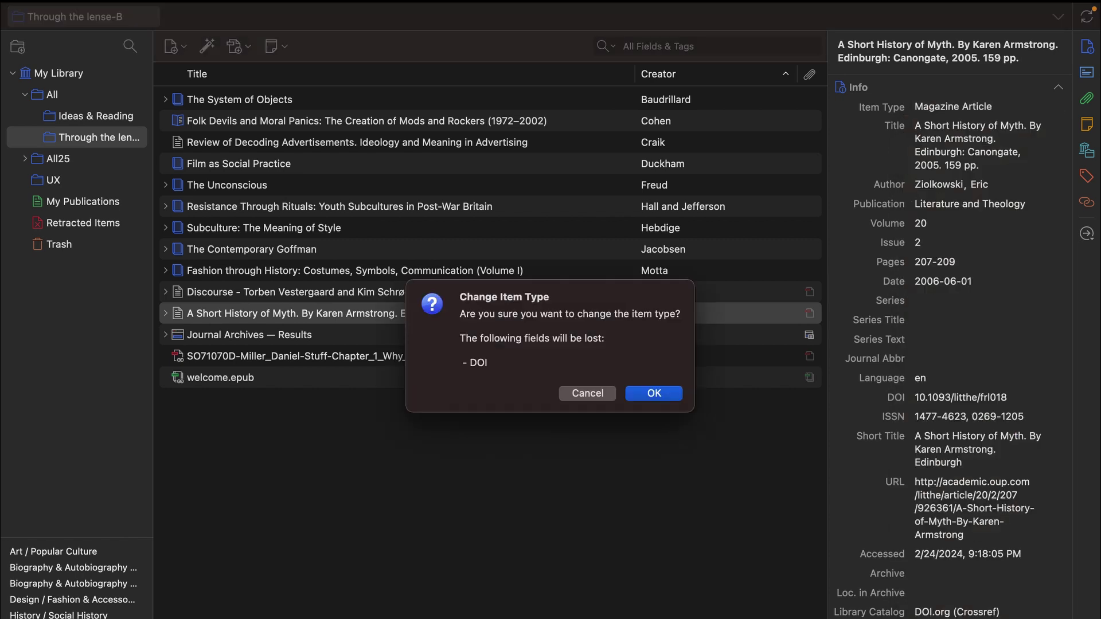
{"action": "left_click", "coordinate": [655, 396]}
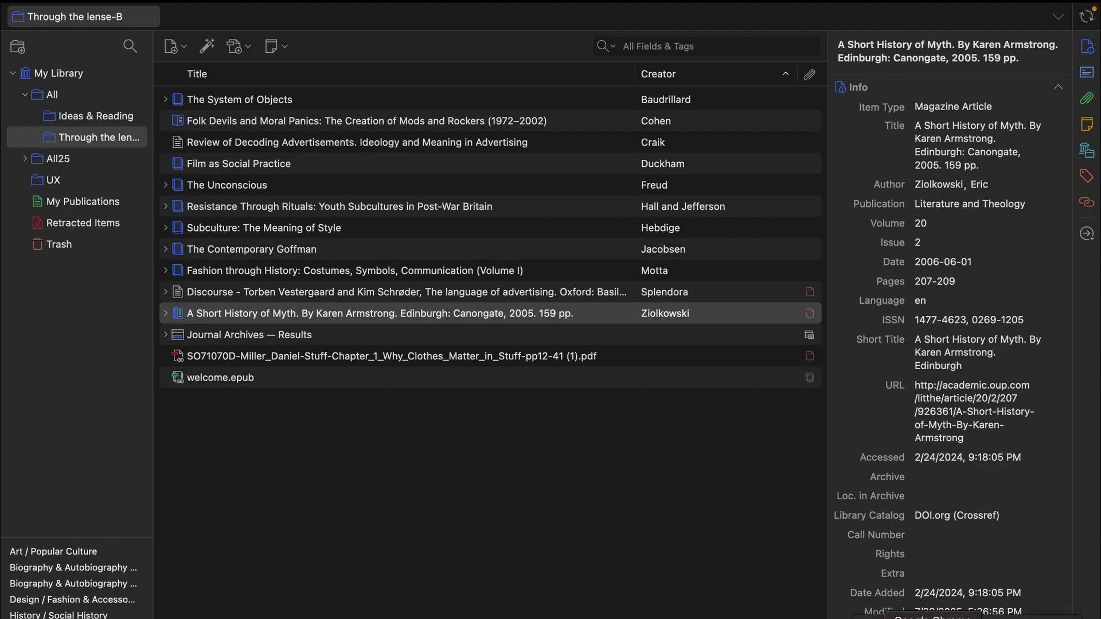
{"action": "left_click", "coordinate": [933, 618]}
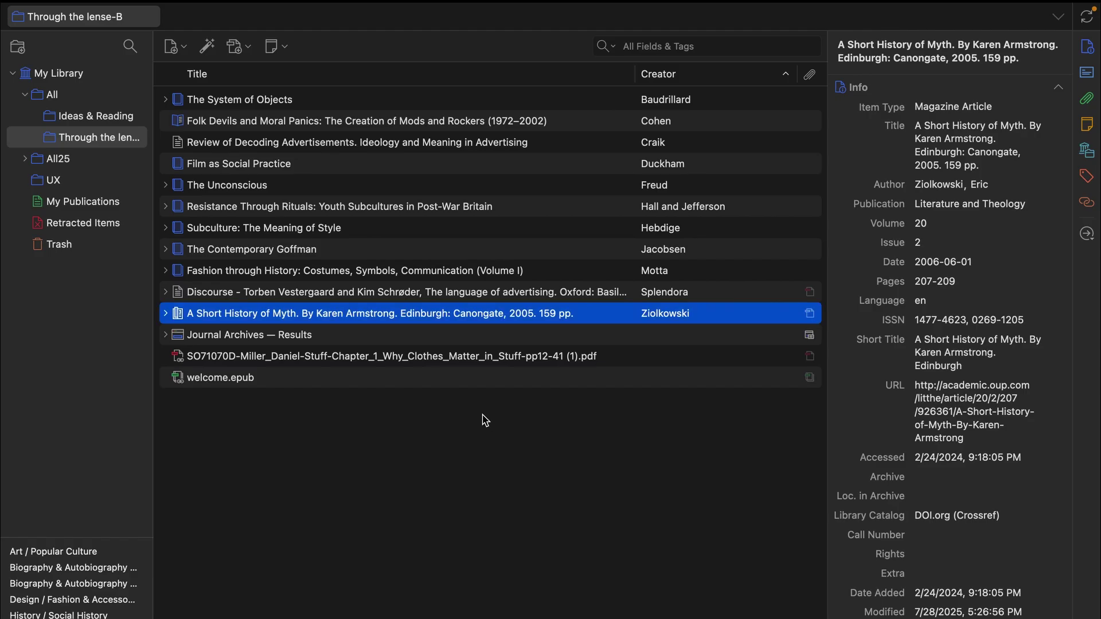
Step: Select all items in the Through the lense-B collection and check the Sync to Notion option for them
{"action": "key", "text": "super+a"}
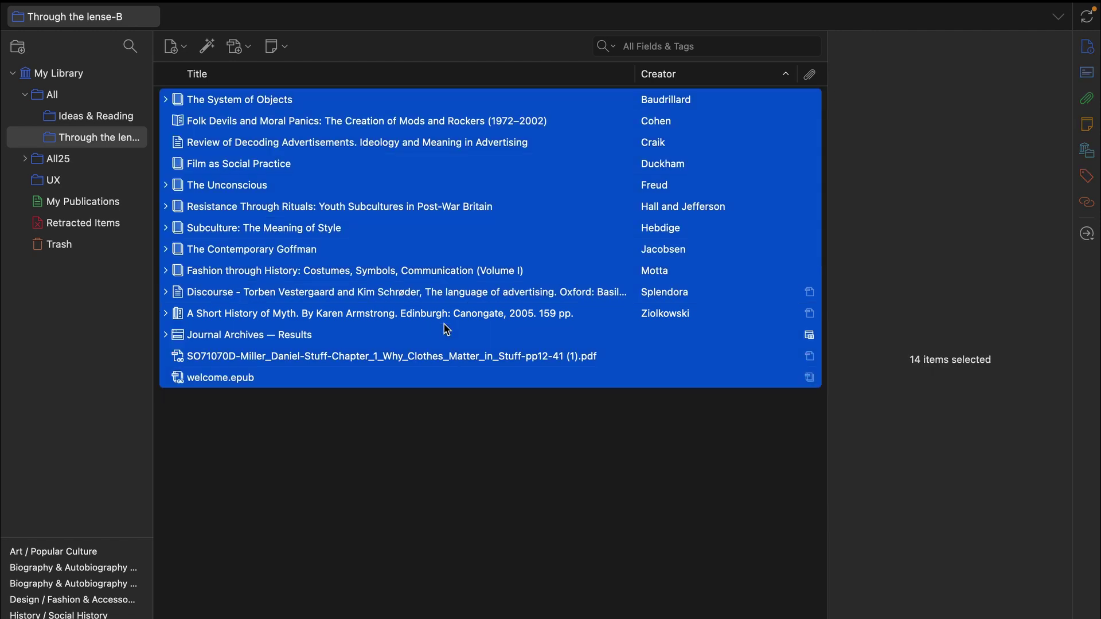
{"action": "right_click", "coordinate": [447, 304]}
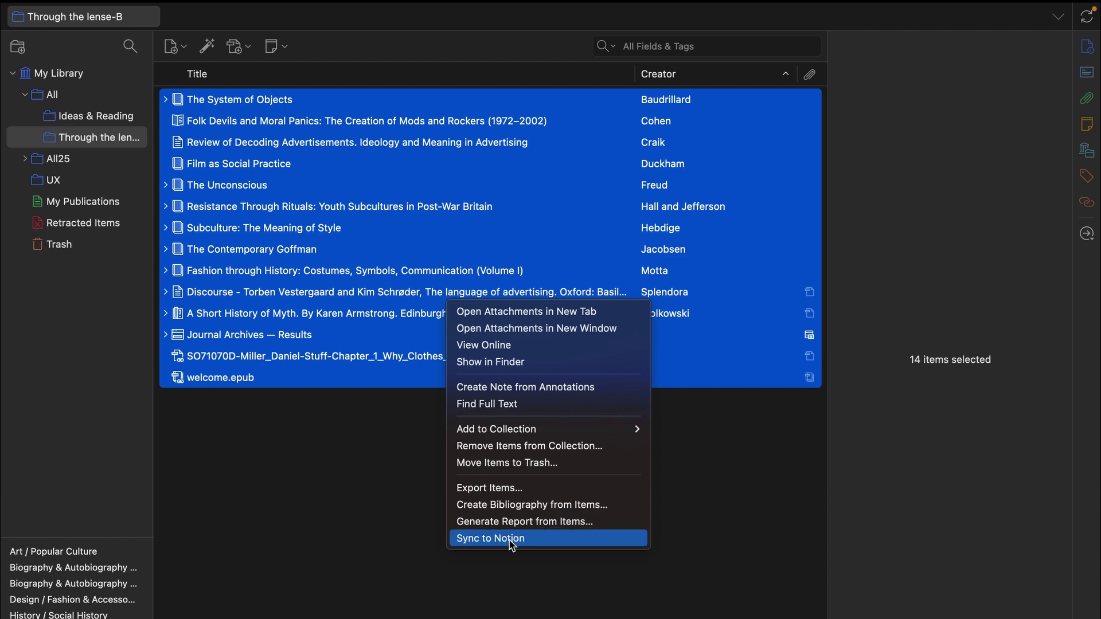
{"action": "left_click", "coordinate": [344, 571]}
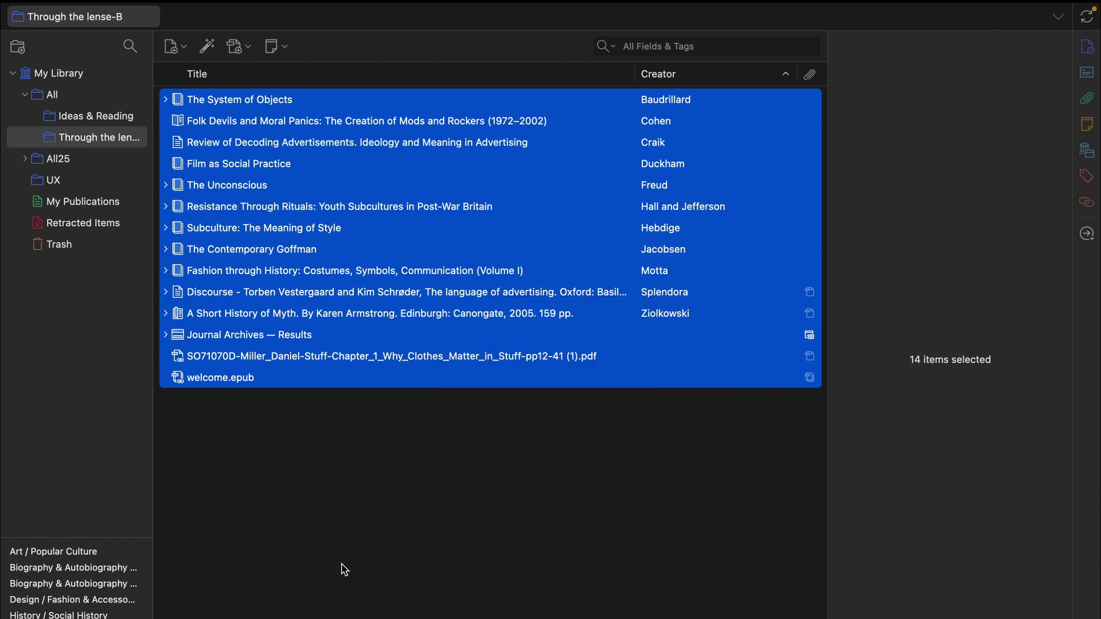